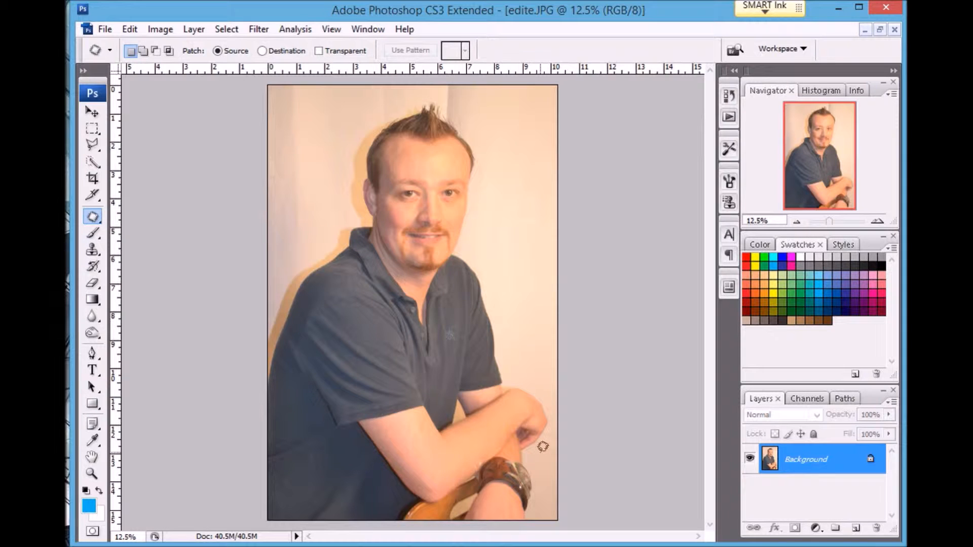
Correct the photo's colour cast and contrast by applying an automatic Levels adjustment
click(159, 30)
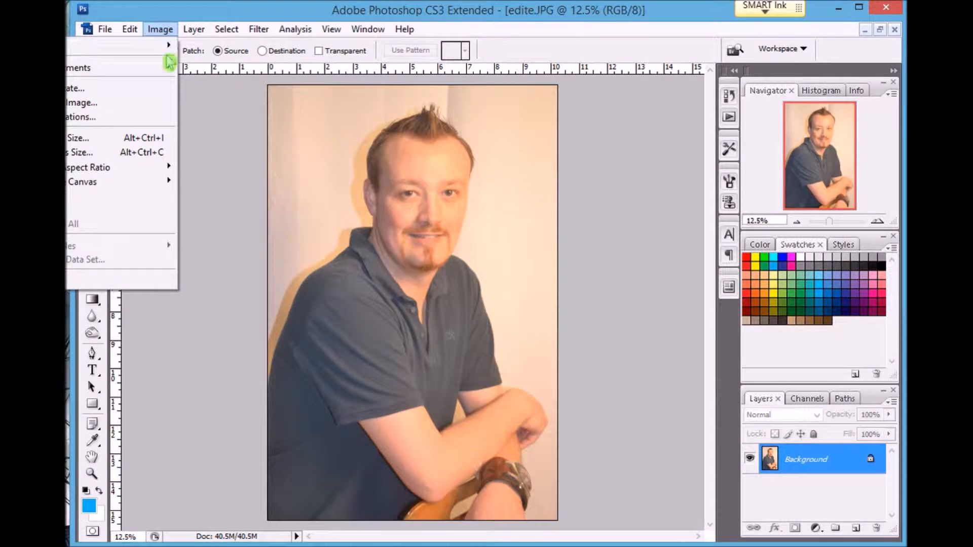
mouse_move(165, 68)
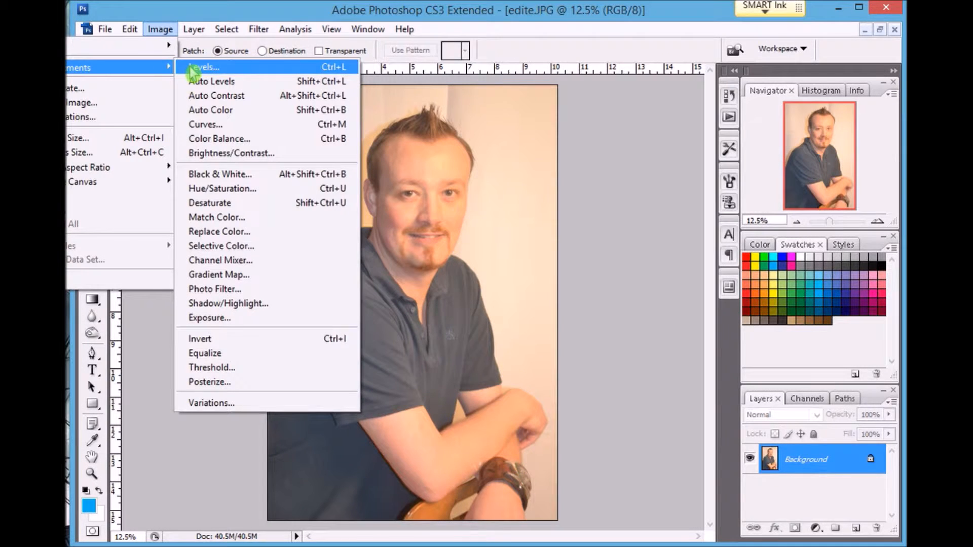
click(194, 71)
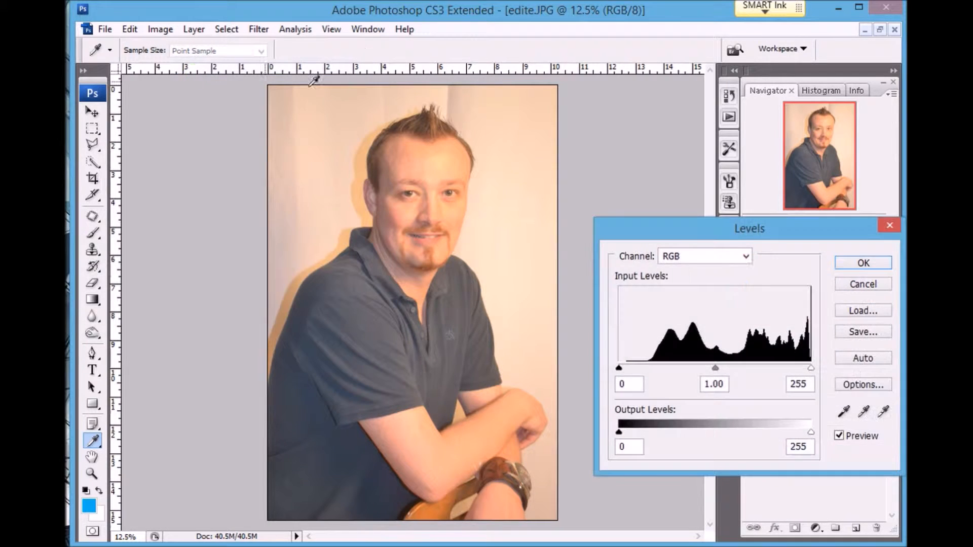
click(865, 358)
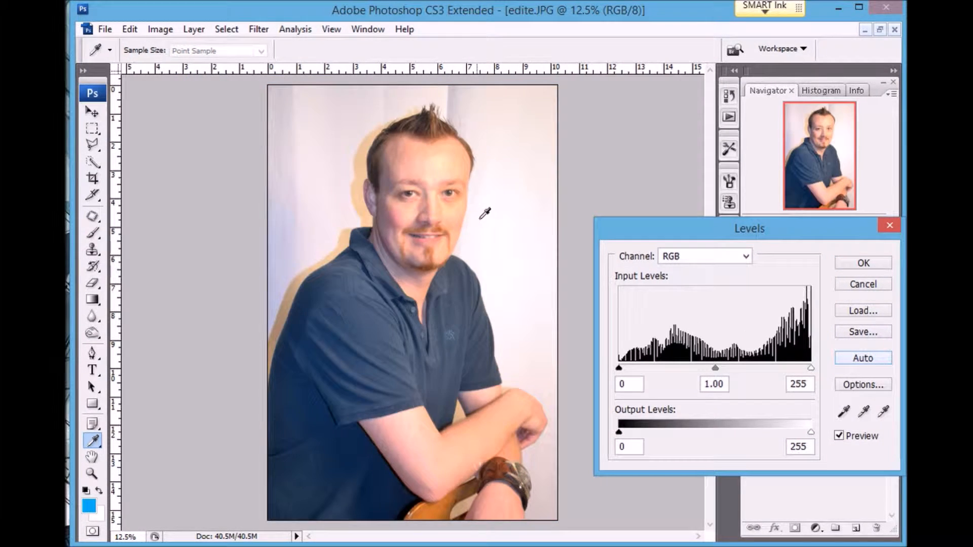
click(863, 263)
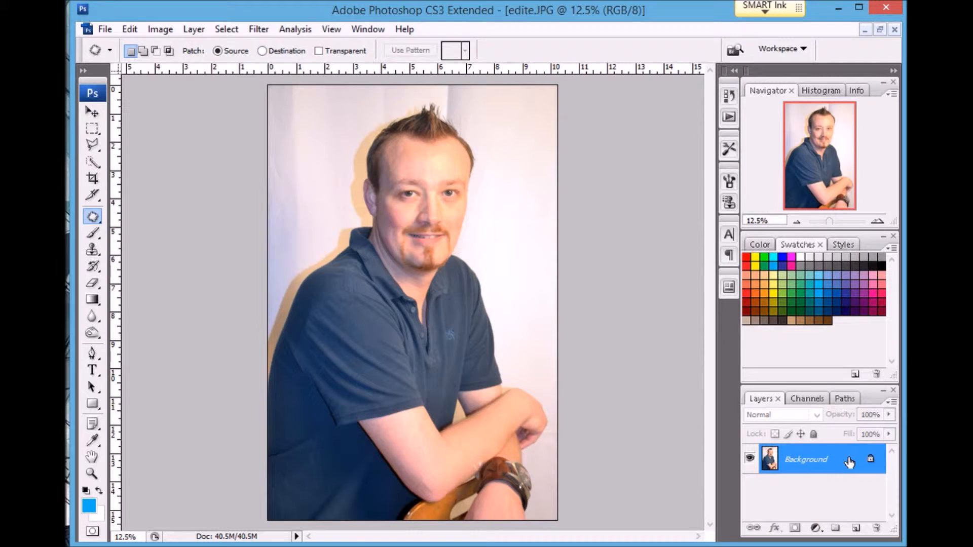
Duplicate the Background layer under the name Work layer and hide the original
drag(836, 464, 855, 529)
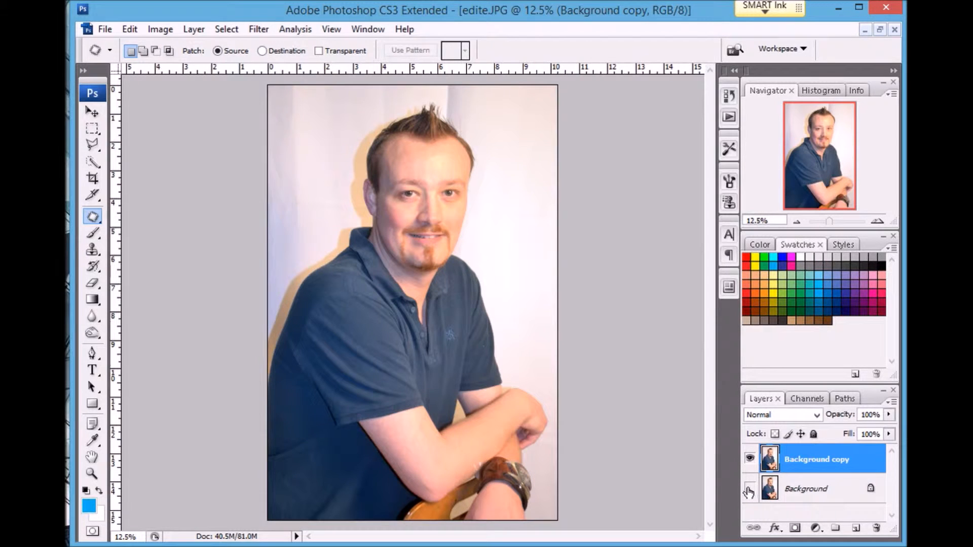
double_click(814, 461)
text(Wo)
key(Return)
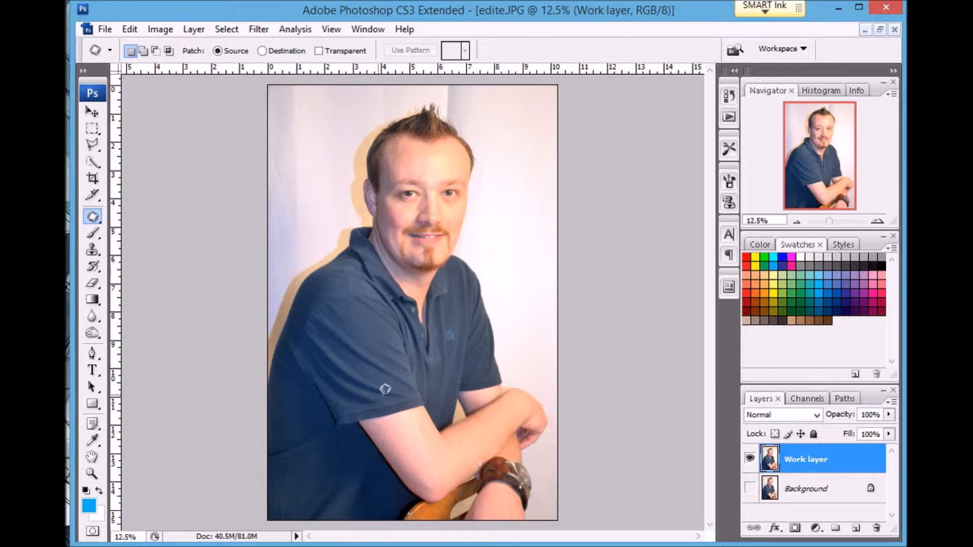
Lighten the dark bag under the eye nearest the visible ear, cloning nearby skin with the Clone Stamp at 34% opacity
click(92, 475)
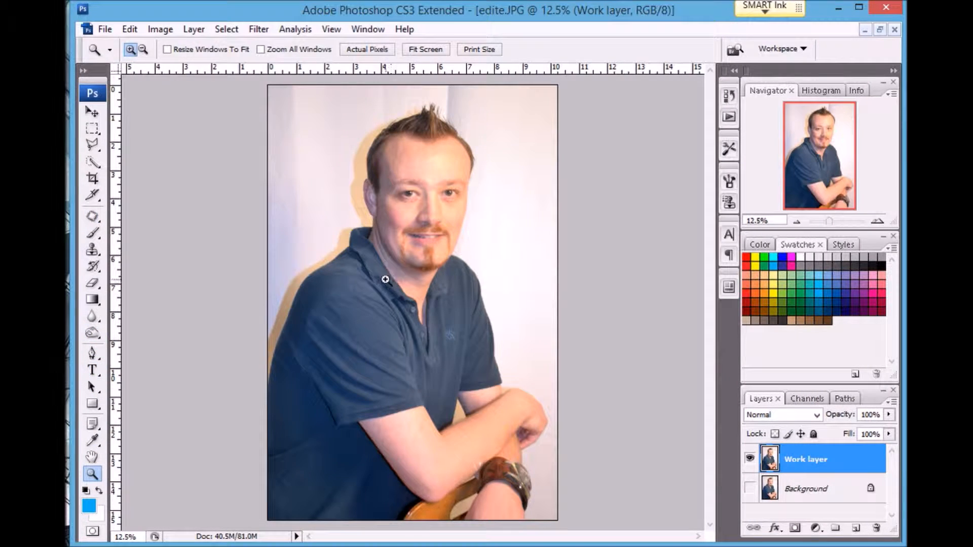
click(416, 245)
click(408, 245)
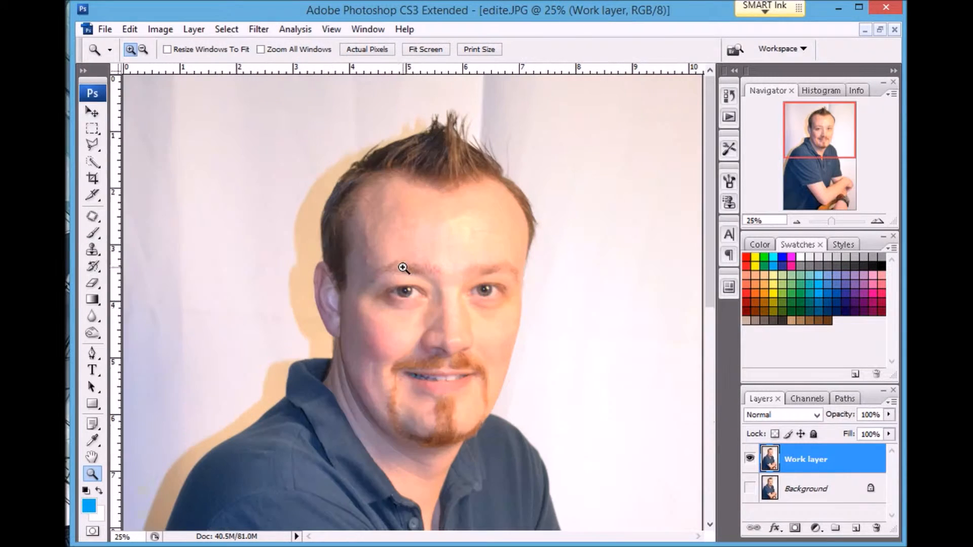
click(411, 323)
click(404, 309)
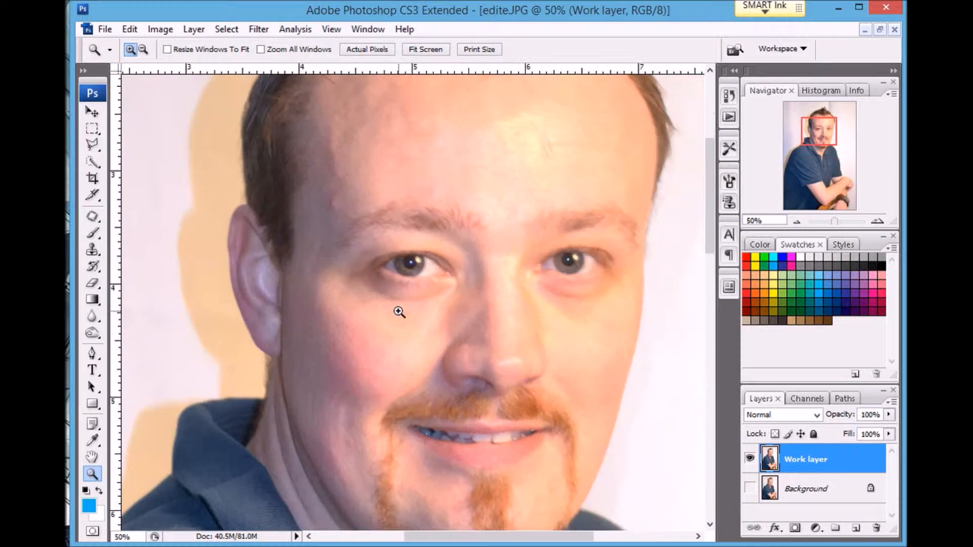
click(398, 311)
click(399, 312)
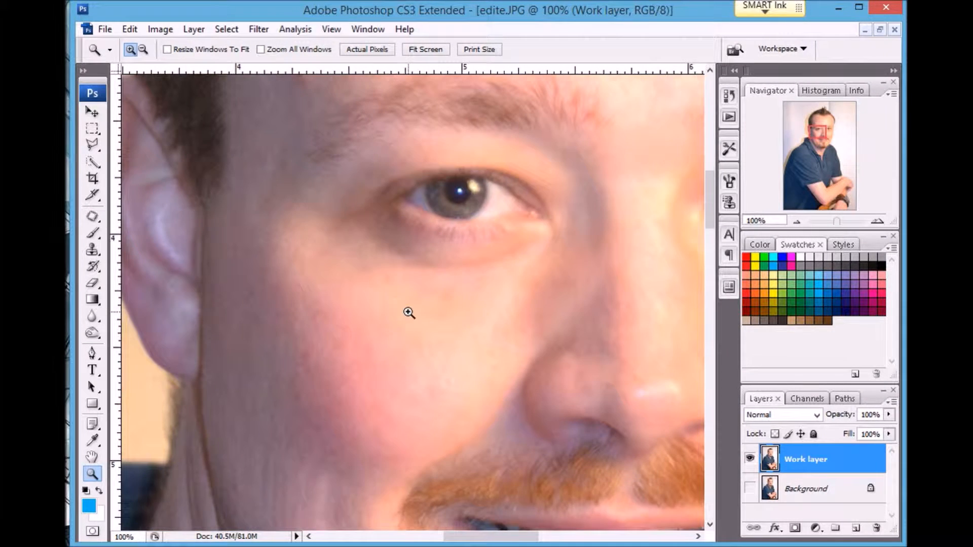
click(456, 309)
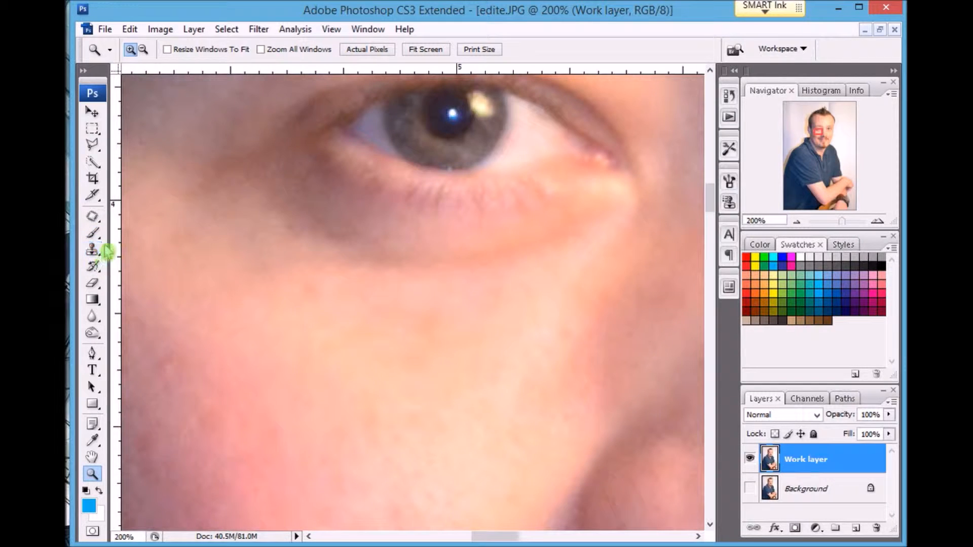
click(93, 254)
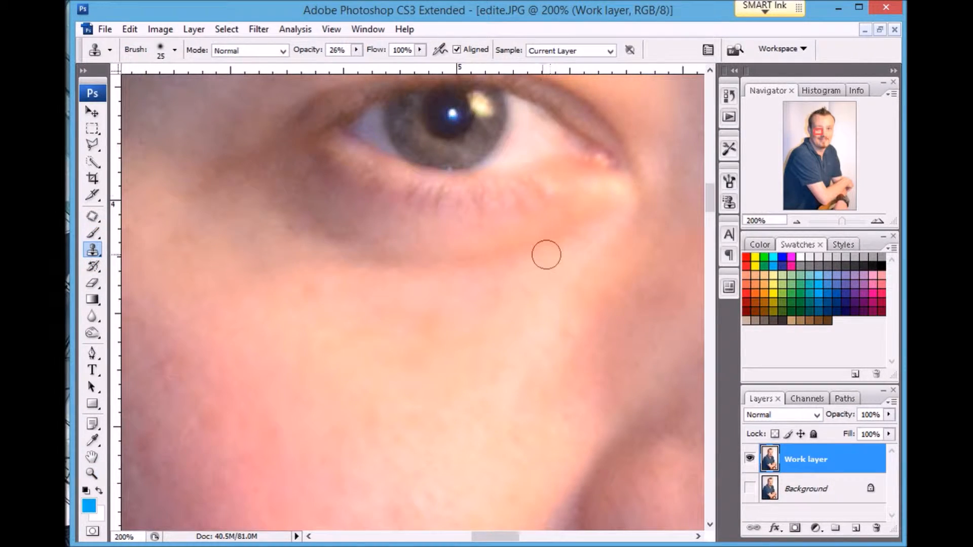
click(357, 50)
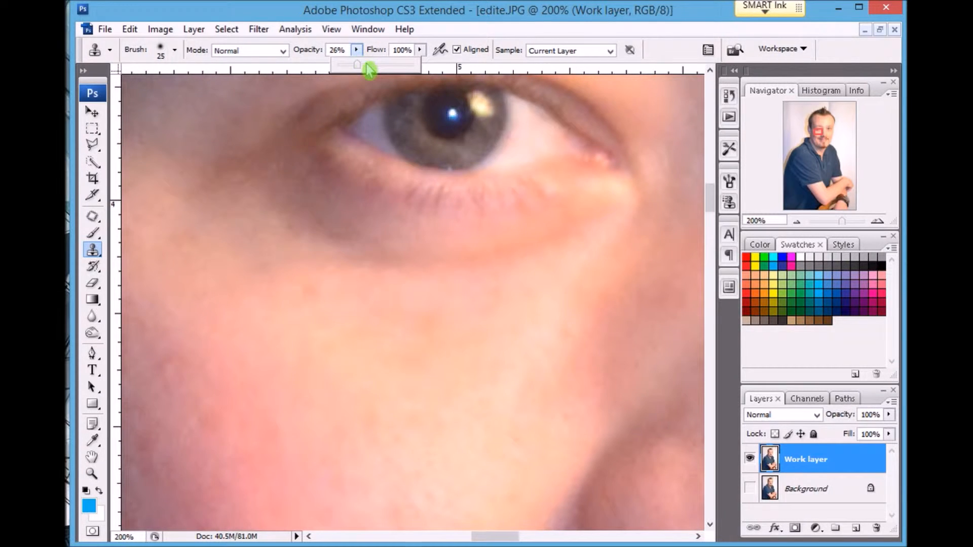
drag(365, 70, 365, 70)
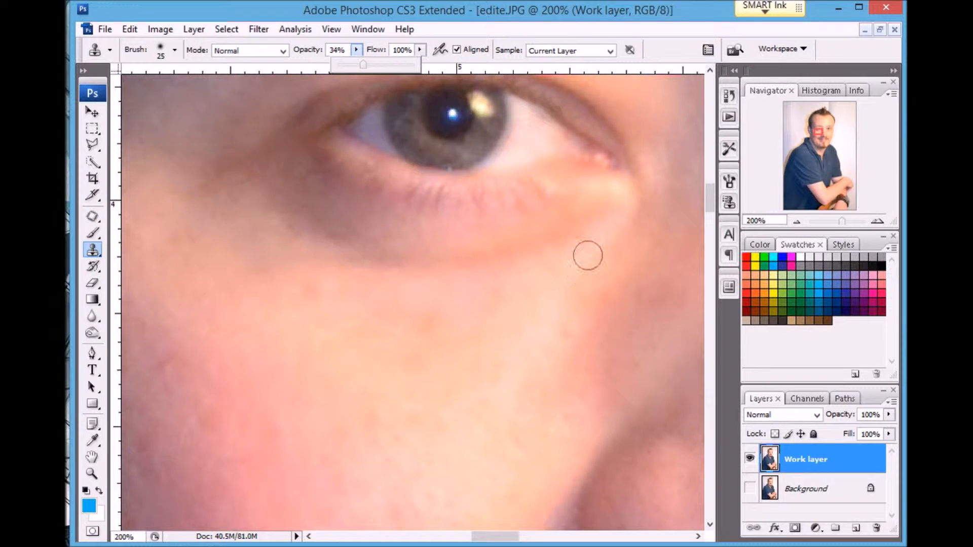
key(alt)
alt+click(593, 244)
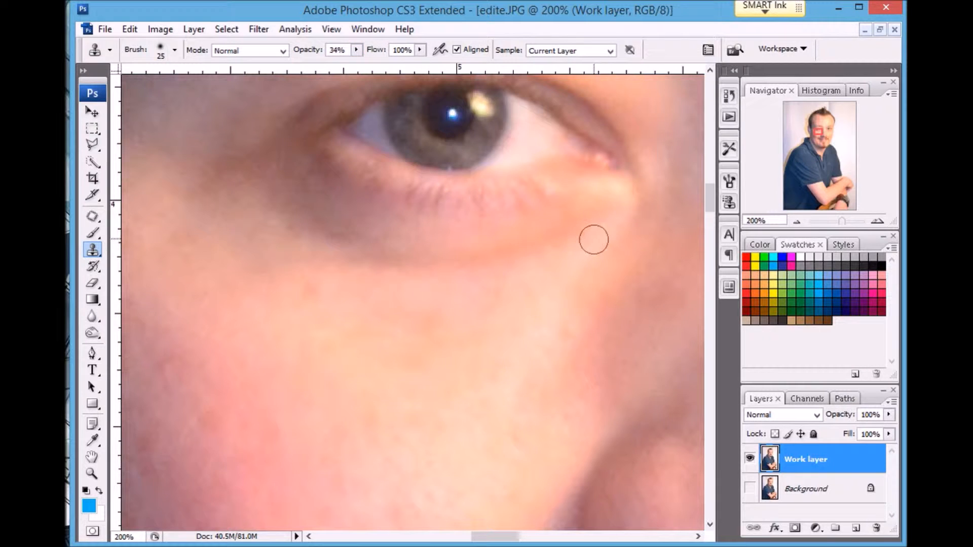
mouse_move(613, 201)
mouse_down()
mouse_move(537, 244)
mouse_move(494, 254)
mouse_move(315, 252)
mouse_move(269, 265)
mouse_move(235, 242)
mouse_move(208, 198)
mouse_move(256, 230)
mouse_move(242, 200)
mouse_move(267, 219)
mouse_move(256, 189)
mouse_move(289, 224)
mouse_move(323, 235)
mouse_move(298, 198)
mouse_move(401, 239)
mouse_move(330, 191)
mouse_move(416, 220)
mouse_move(498, 224)
mouse_move(602, 192)
mouse_move(404, 205)
mouse_move(318, 165)
mouse_up()
alt+click(599, 228)
mouse_move(598, 205)
mouse_down()
mouse_move(554, 231)
mouse_move(443, 254)
mouse_move(383, 254)
mouse_move(312, 220)
mouse_move(294, 192)
mouse_move(370, 231)
mouse_move(403, 225)
mouse_move(319, 163)
mouse_move(412, 203)
mouse_move(593, 182)
mouse_move(616, 188)
mouse_move(612, 202)
mouse_move(555, 231)
mouse_up()
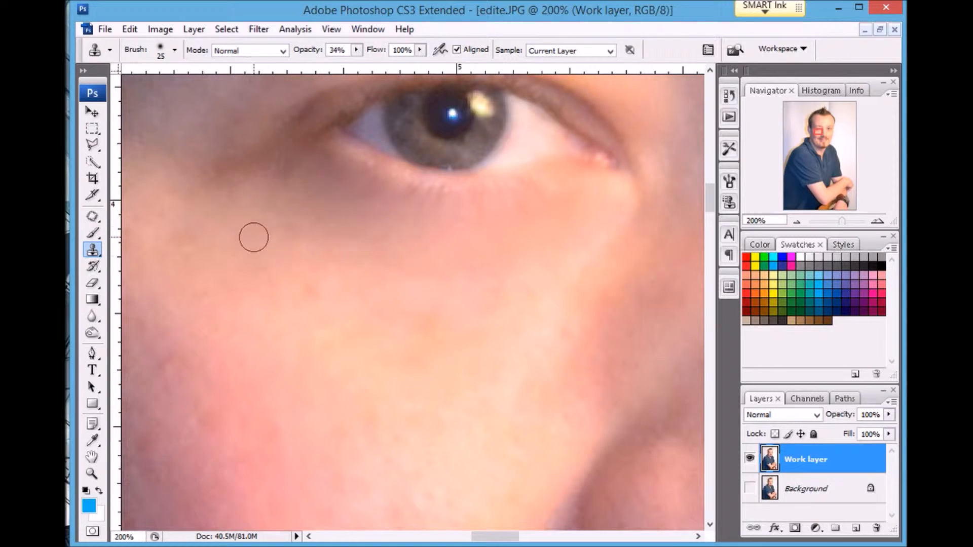
Review the retouched eye in the full portrait and examine the face, neck and shirt up close for remaining blemishes
key(z)
right_click(500, 317)
click(508, 319)
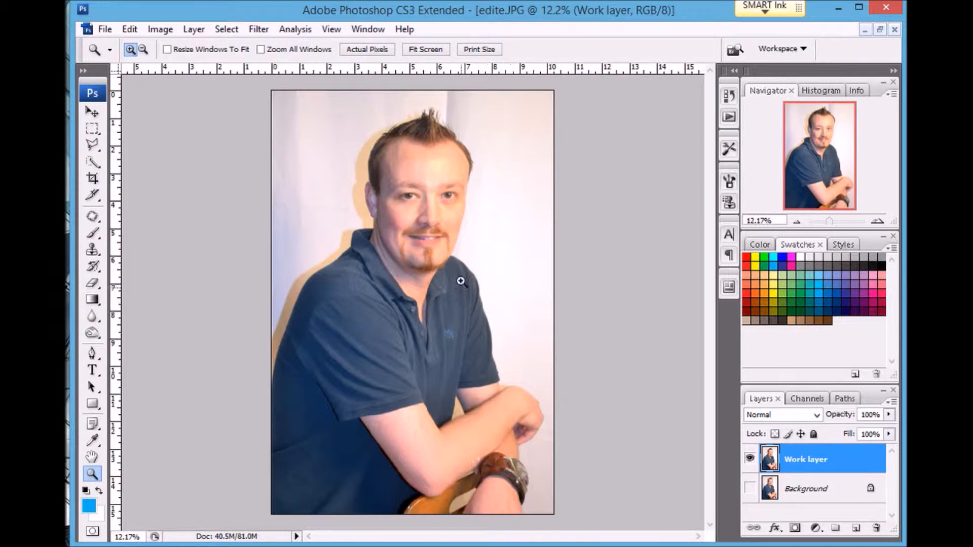
click(441, 229)
click(431, 238)
click(435, 258)
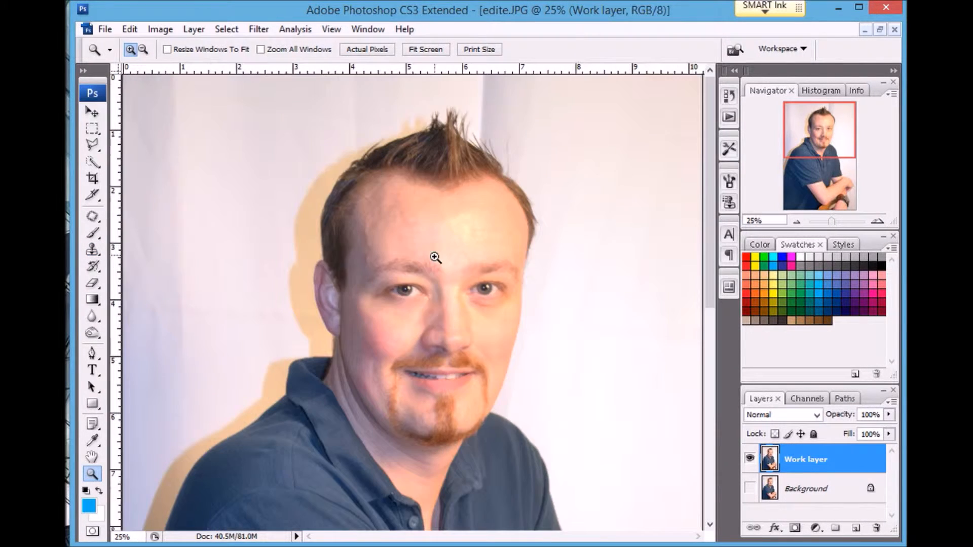
click(437, 311)
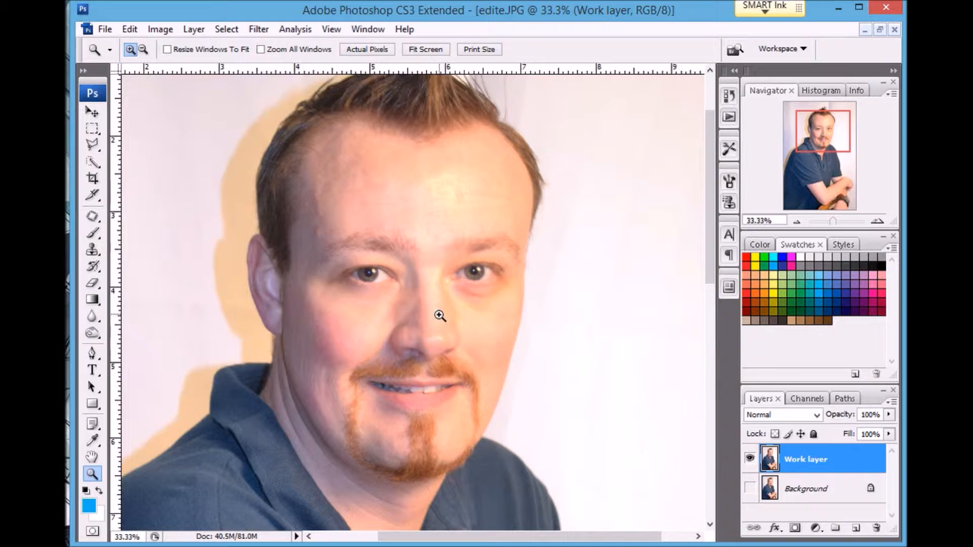
click(402, 306)
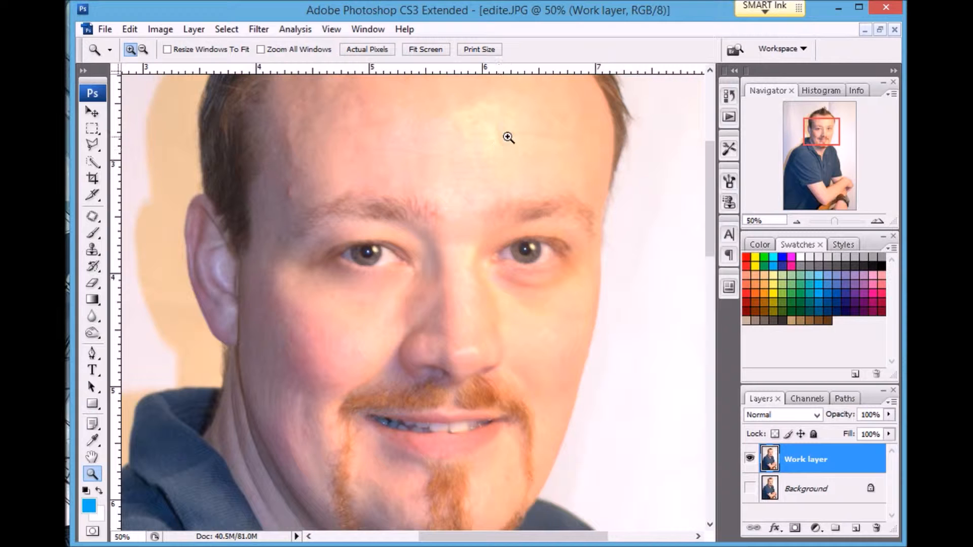
scroll(492, 230, down, 10)
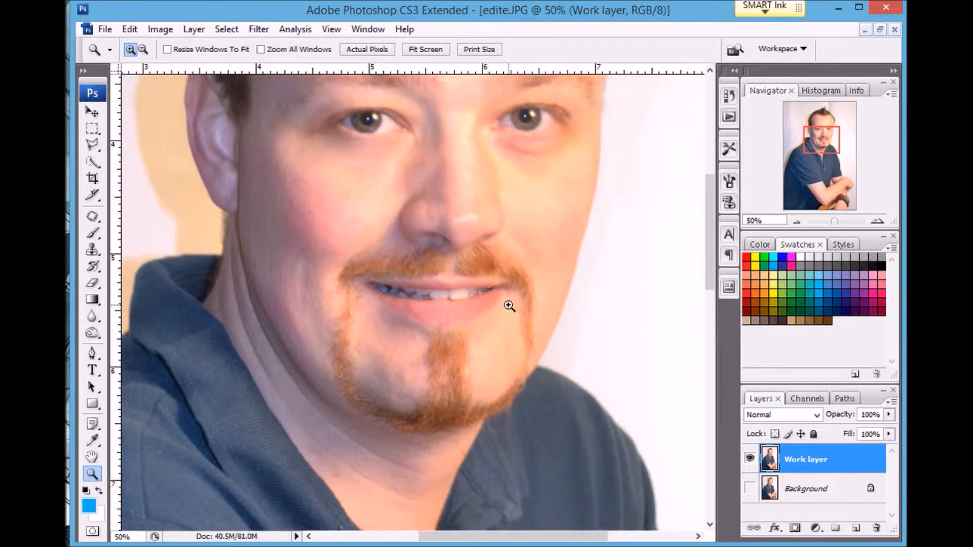
scroll(575, 389, down, 4)
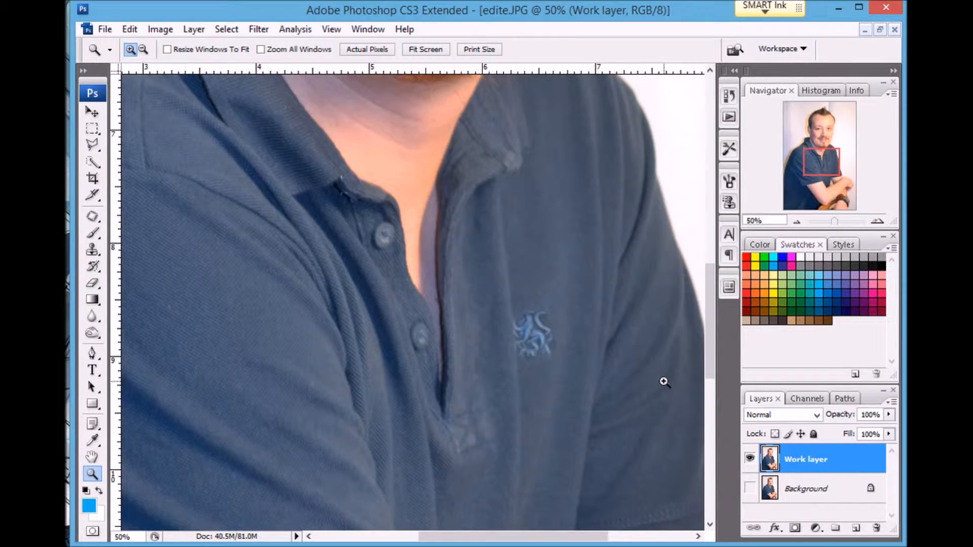
scroll(665, 383, down, 2)
scroll(480, 370, up, 10)
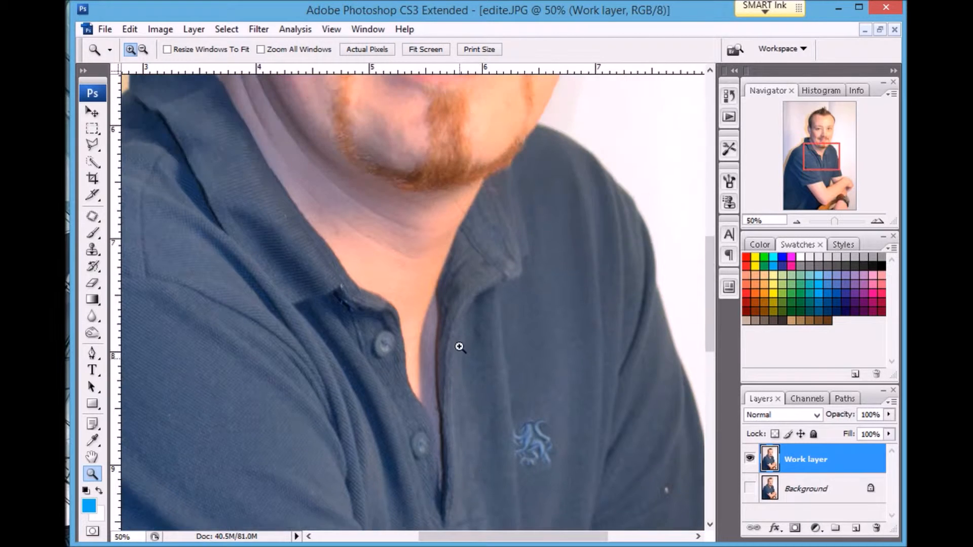
scroll(409, 312, up, 6)
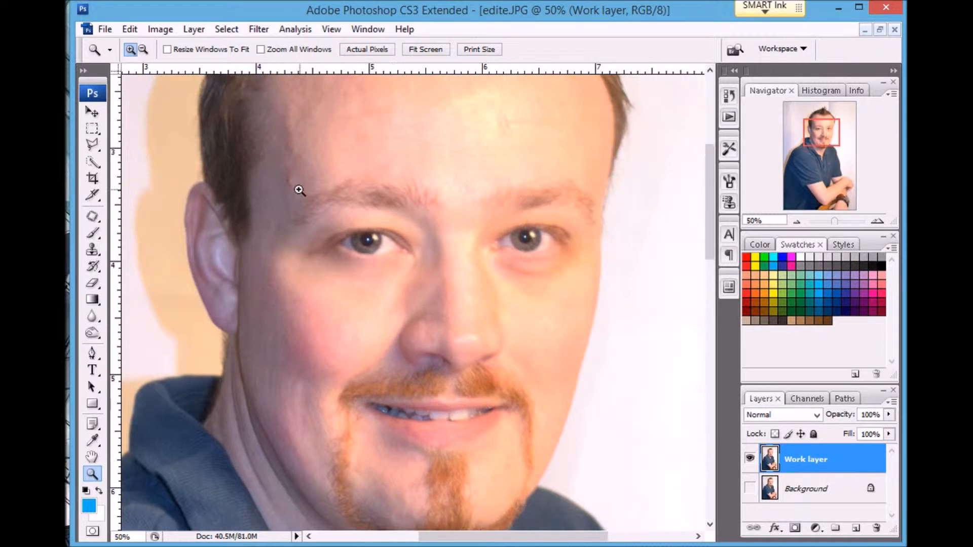
Remove the red blemish on the temple beside the eyebrow with the Spot Healing Brush
click(297, 197)
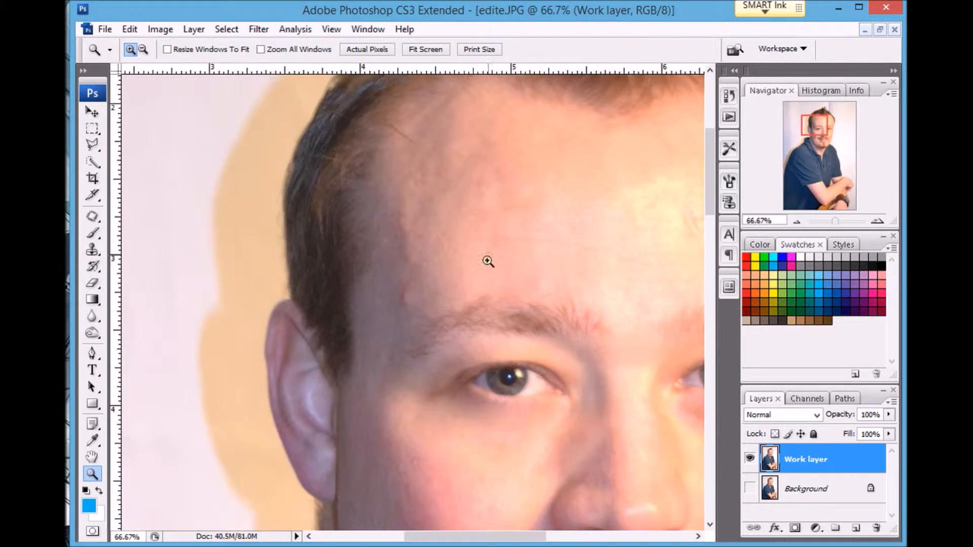
click(423, 311)
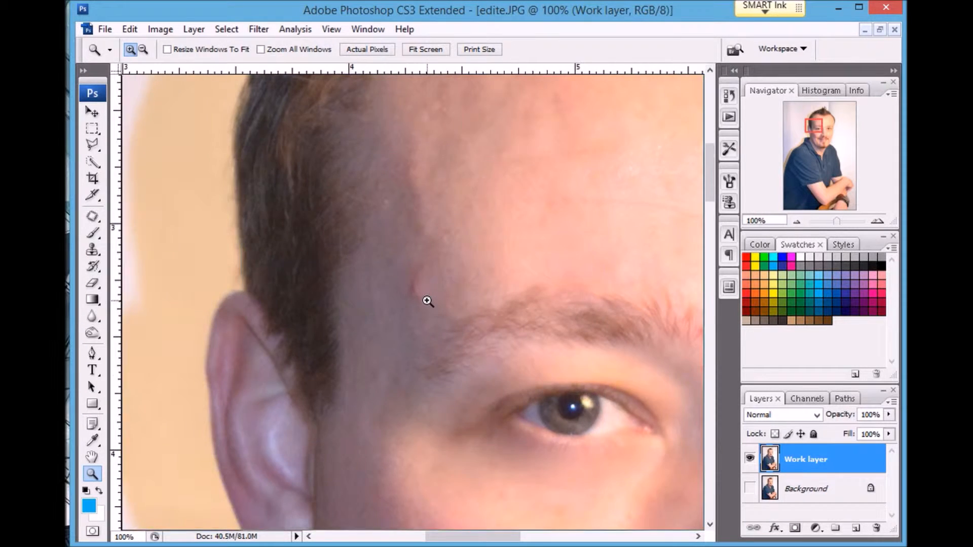
click(422, 302)
click(414, 294)
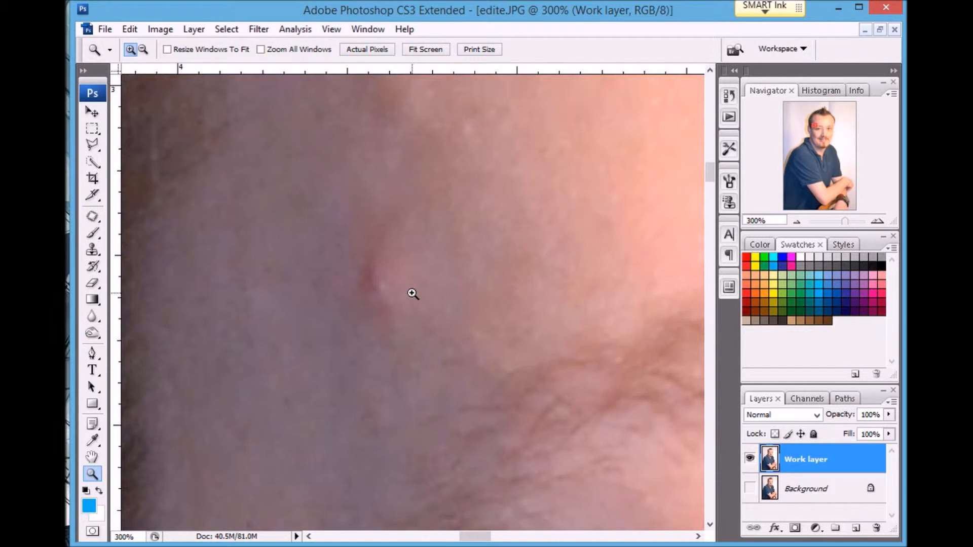
click(99, 259)
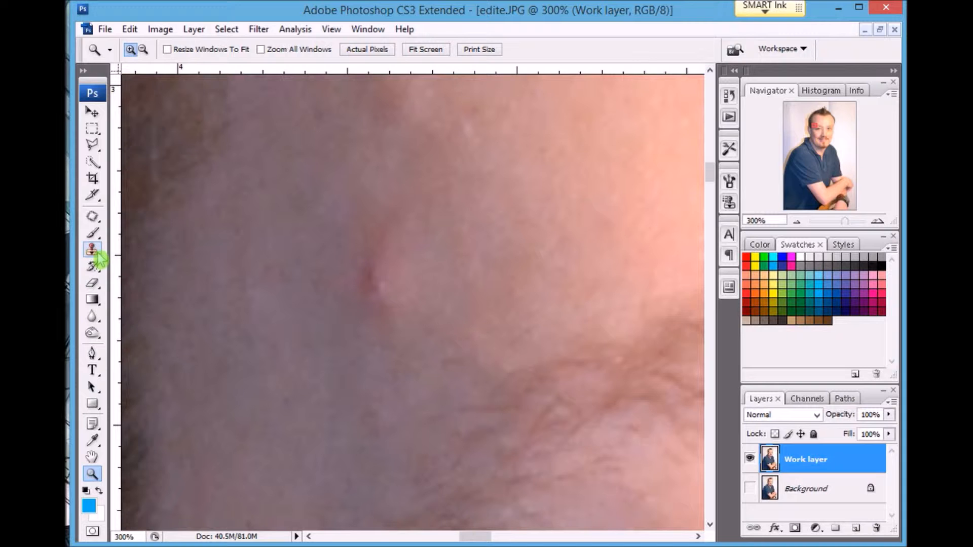
click(94, 219)
mouse_move(96, 226)
mouse_down()
mouse_move(148, 224)
mouse_move(150, 239)
mouse_move(193, 231)
mouse_move(197, 217)
mouse_up()
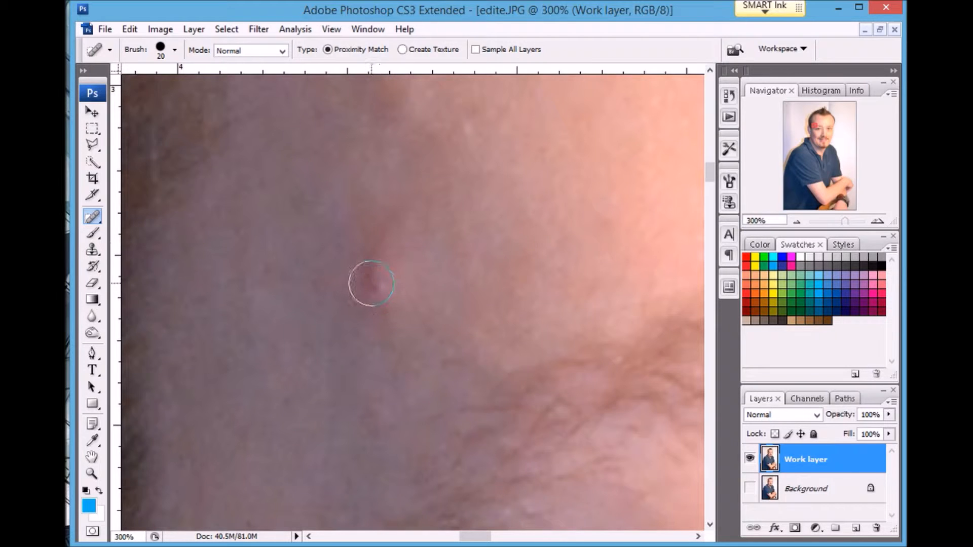
click(374, 279)
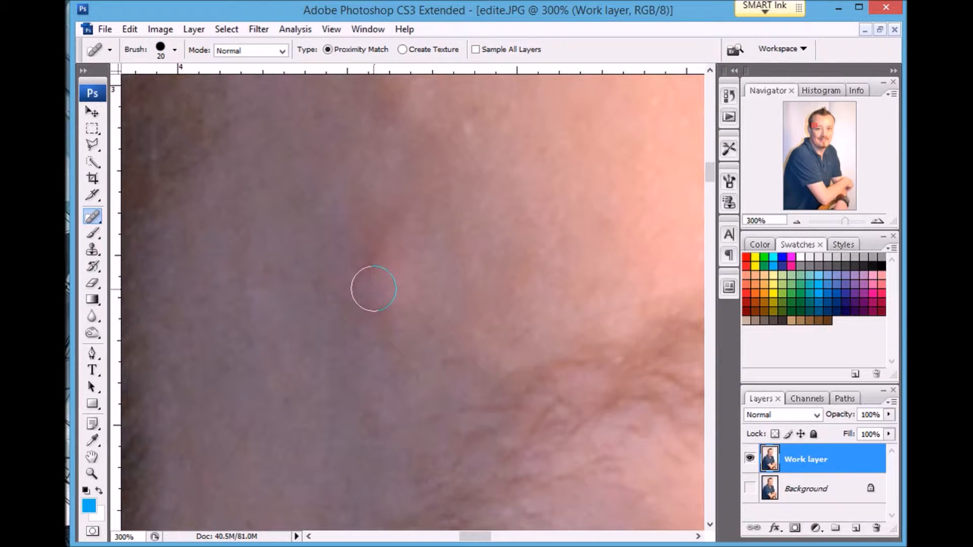
Check the healed temple in the full portrait and again close up at 50% zoom
key(z)
right_click(422, 401)
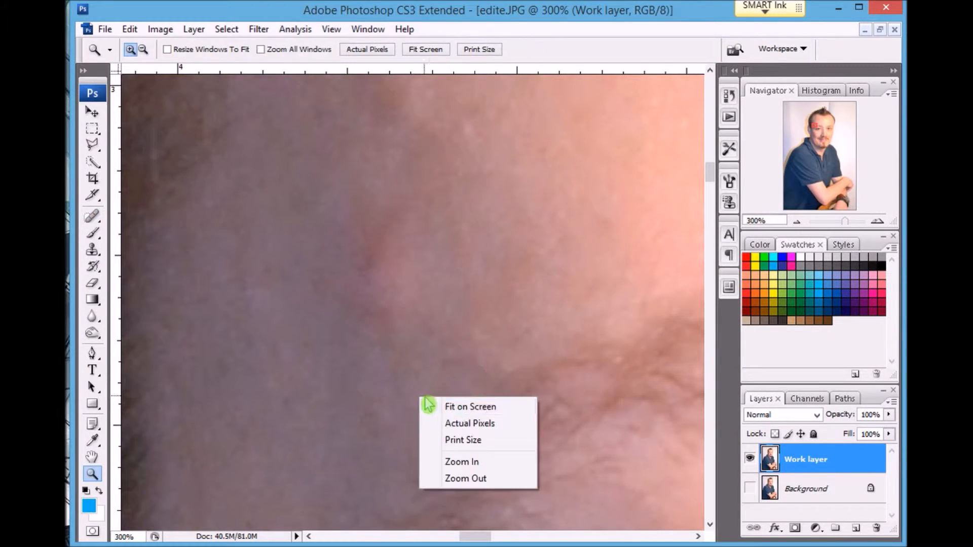
click(431, 404)
click(393, 199)
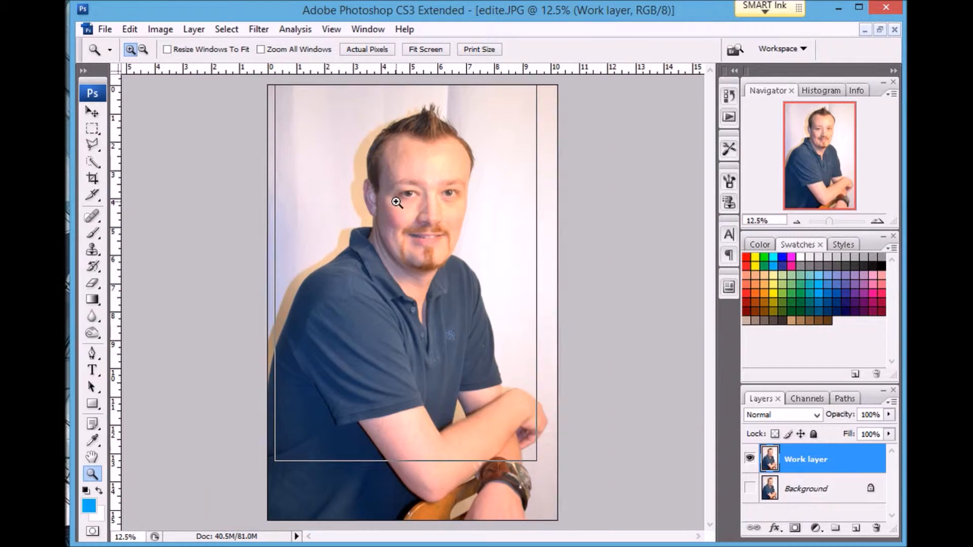
click(392, 200)
click(391, 201)
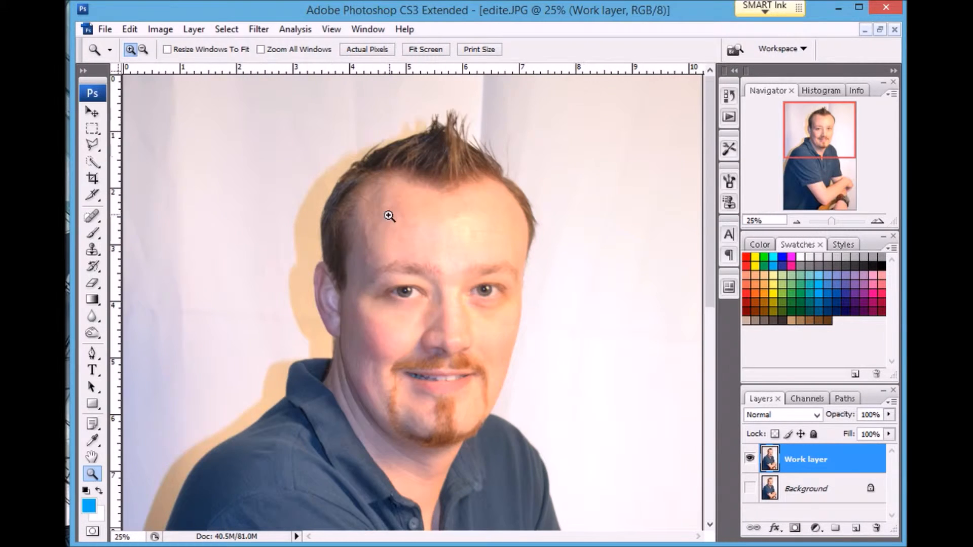
click(374, 270)
click(407, 306)
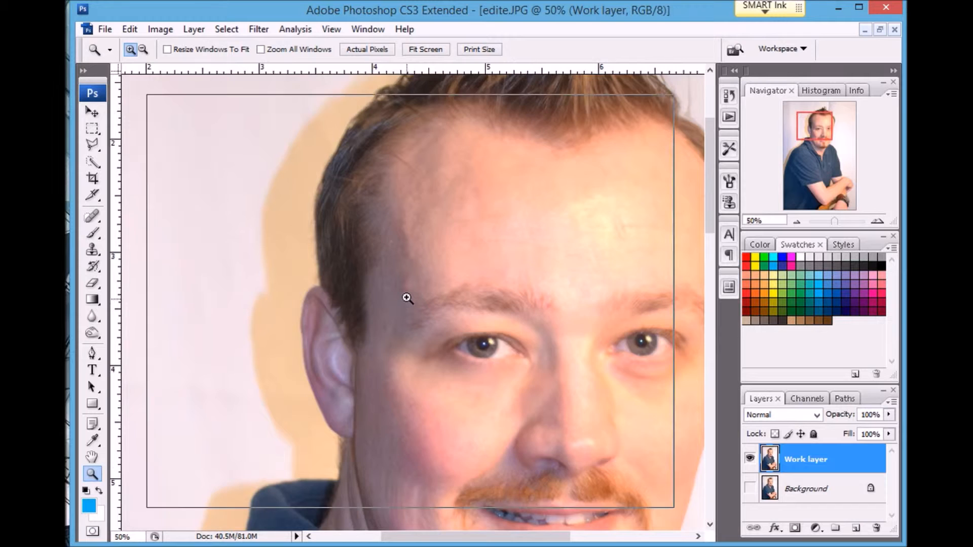
Remove the faint red spot left on the temple beside the eyebrow with the Spot Healing Brush at size 20
click(407, 300)
click(419, 289)
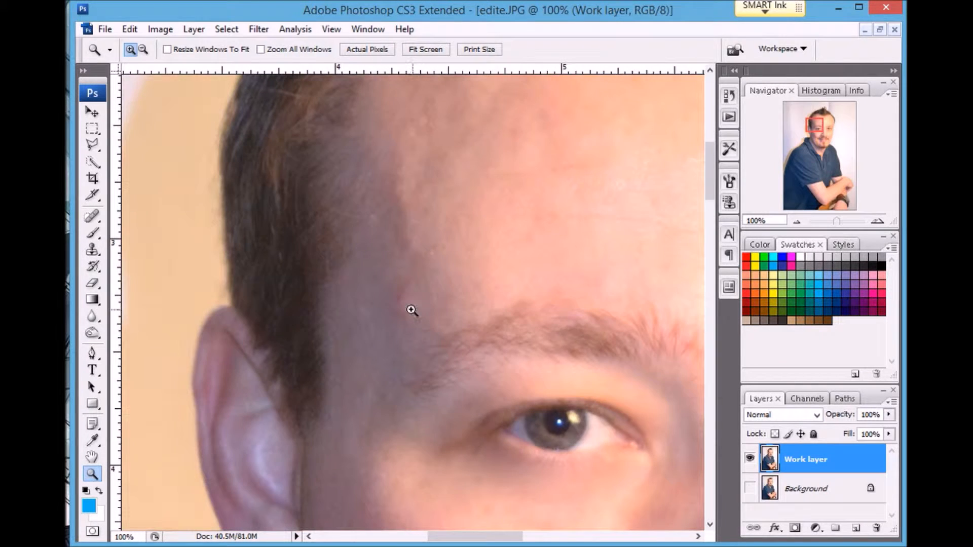
click(91, 216)
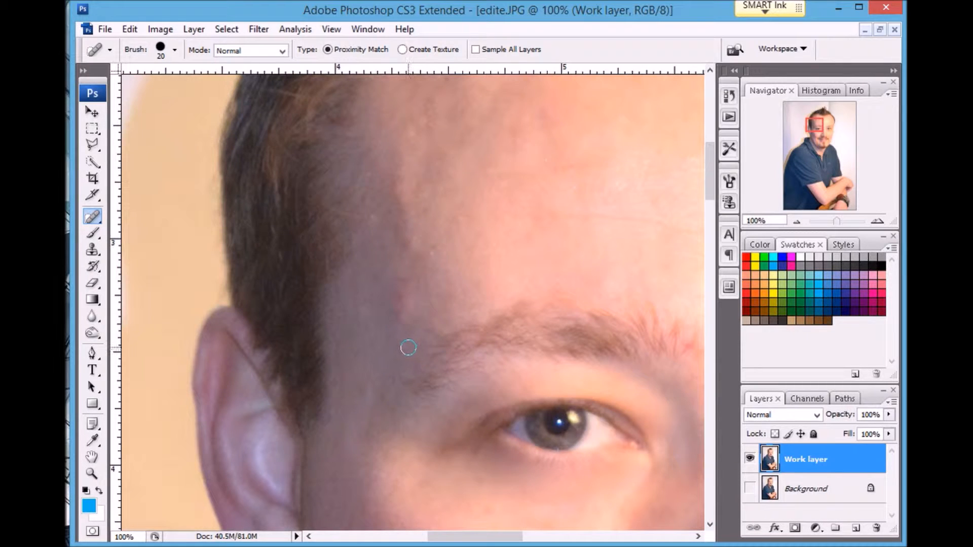
key(z)
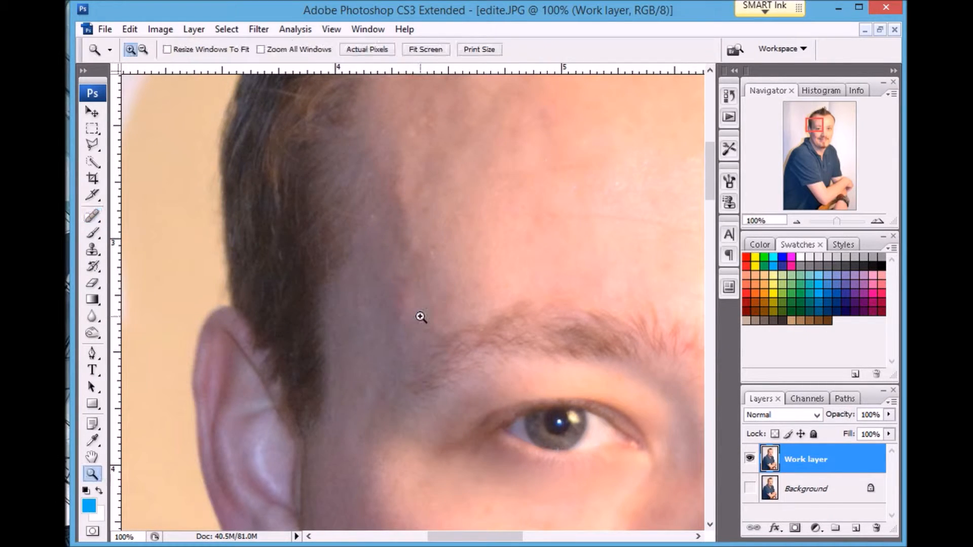
right_click(423, 321)
click(430, 326)
click(396, 215)
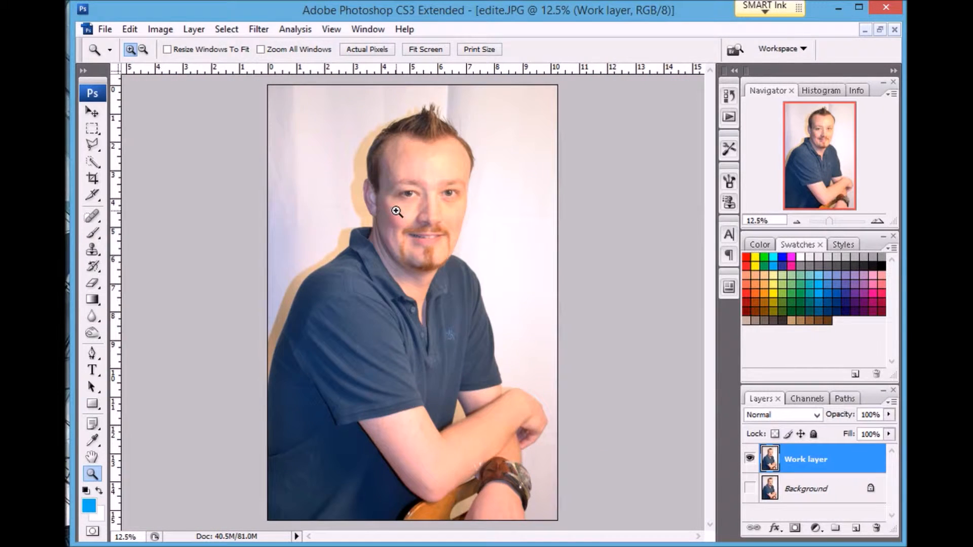
Examine the face, neck and shirt up close for any remaining spots to clean up
click(396, 212)
click(396, 211)
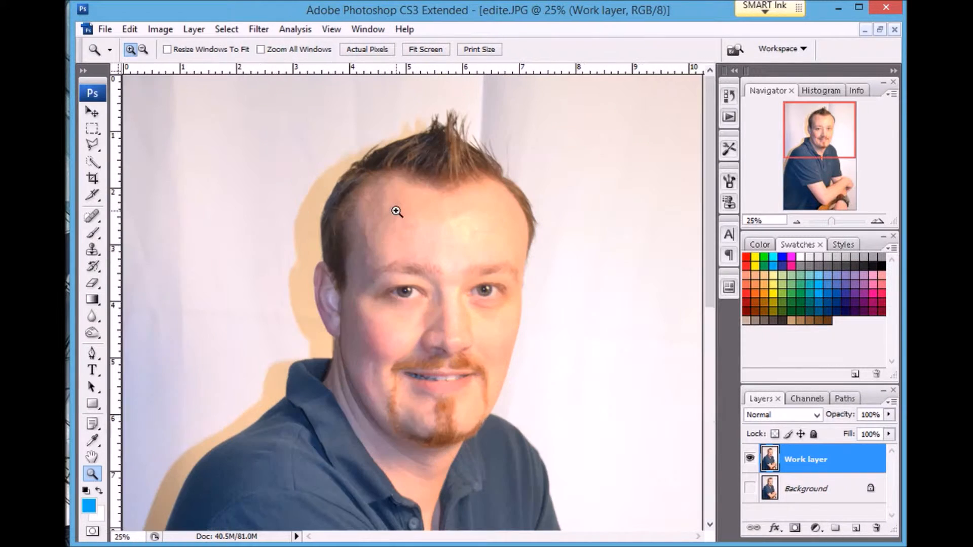
click(394, 242)
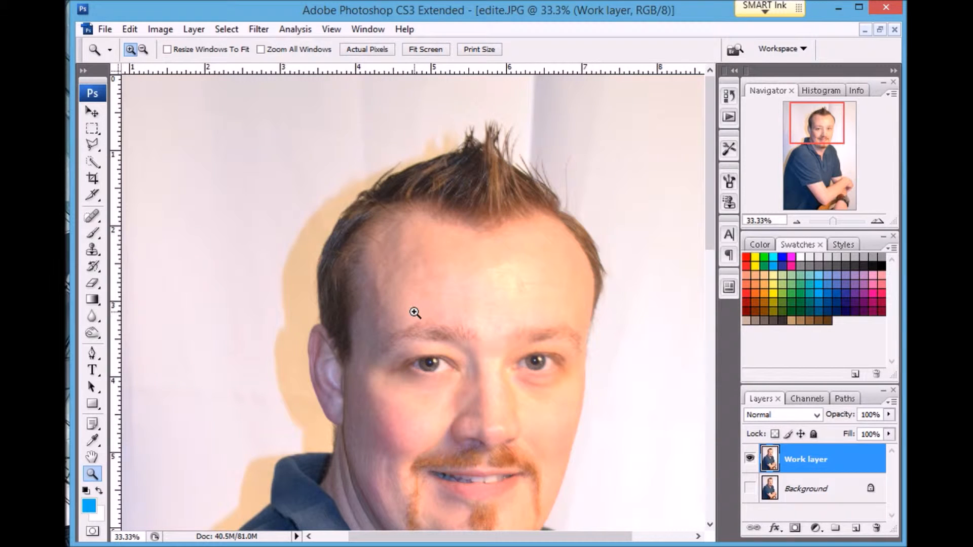
scroll(473, 339, down, 5)
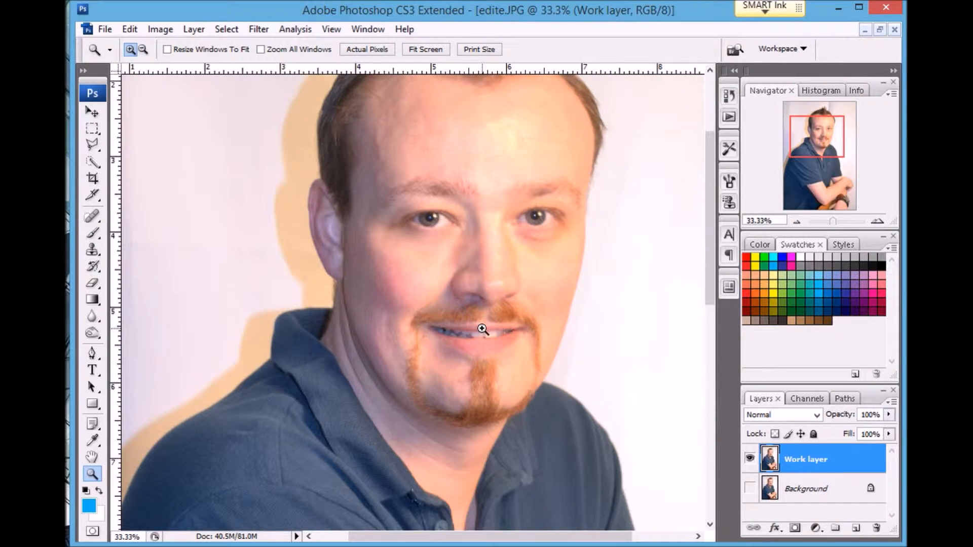
scroll(483, 330, down, 2)
scroll(474, 287, down, 8)
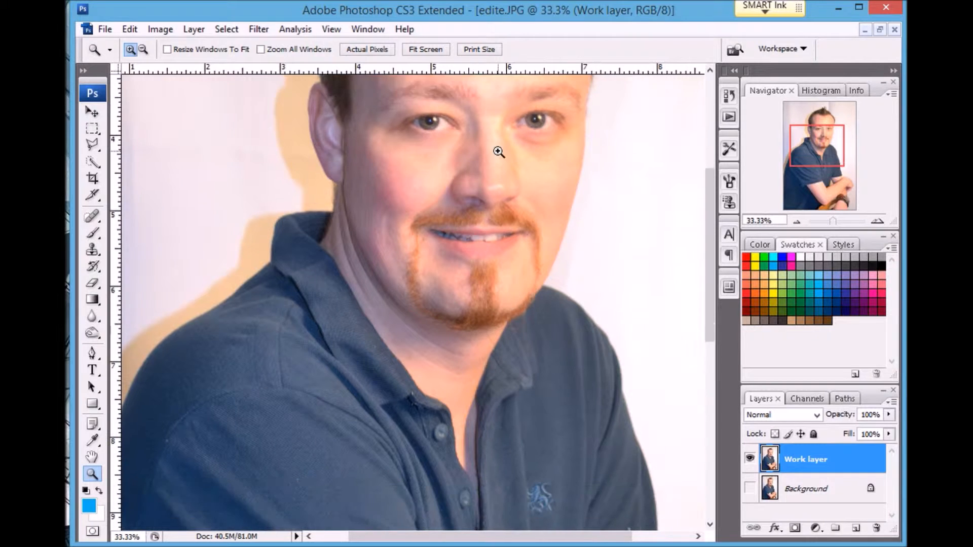
scroll(478, 270, down, 3)
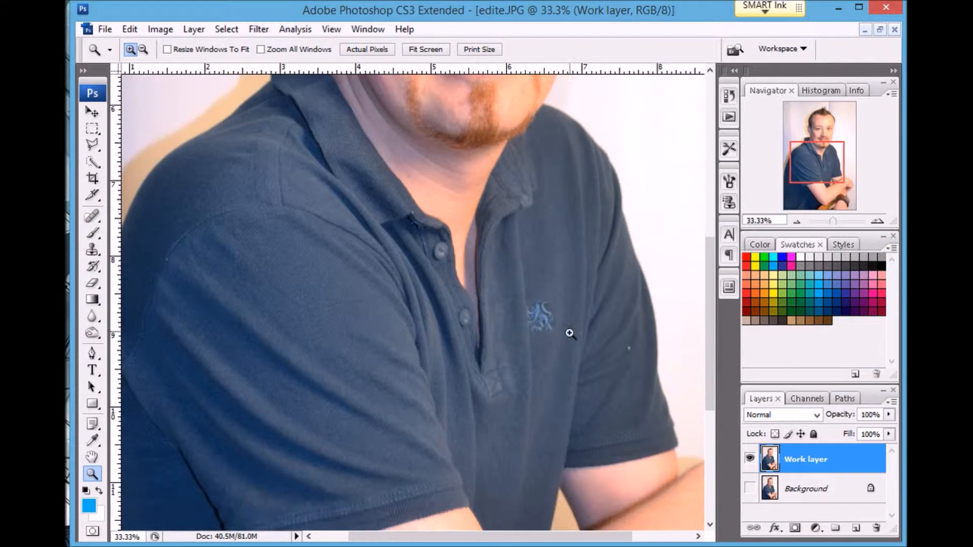
Remove the light speck on the shirt sleeve below the logo with the Spot Healing Brush at size 20
click(610, 352)
click(528, 329)
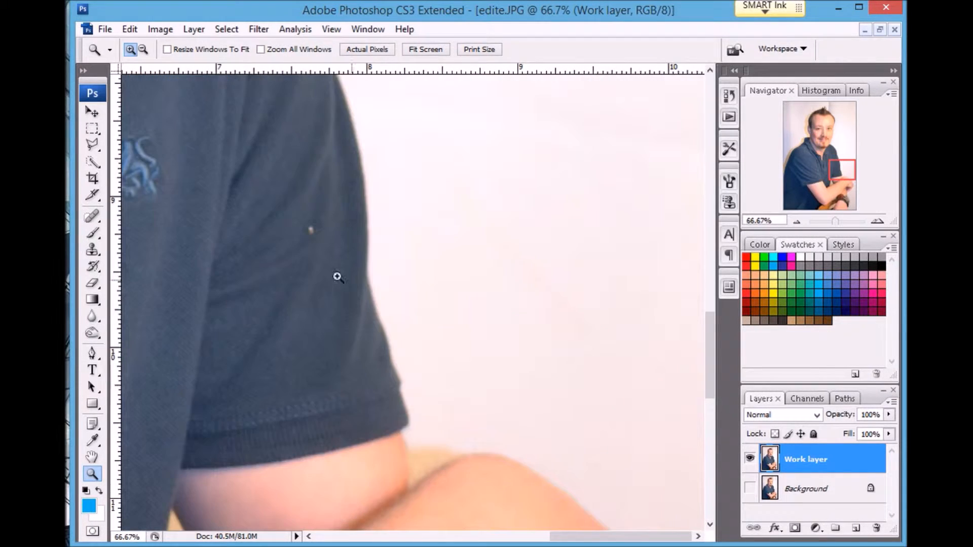
click(283, 238)
click(449, 289)
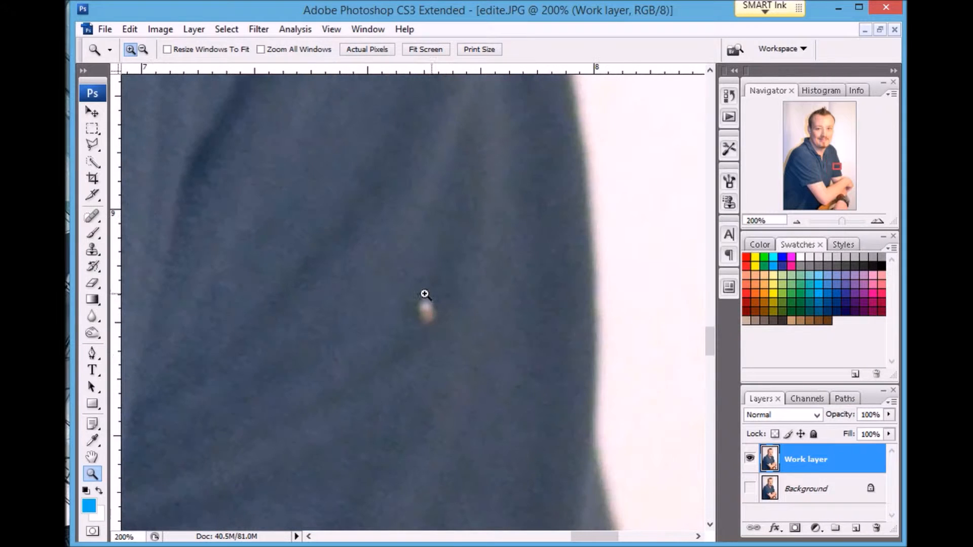
click(91, 216)
click(427, 309)
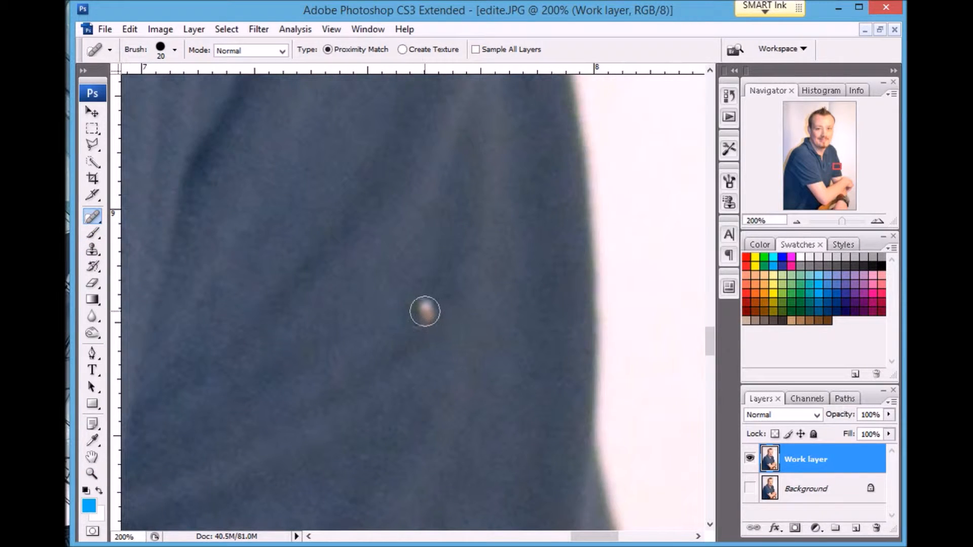
key(z)
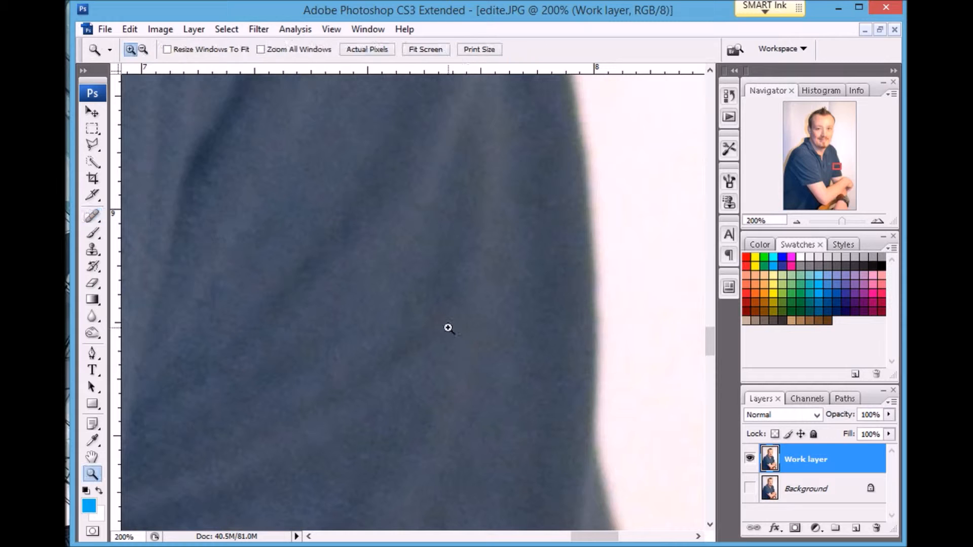
right_click(451, 328)
click(476, 339)
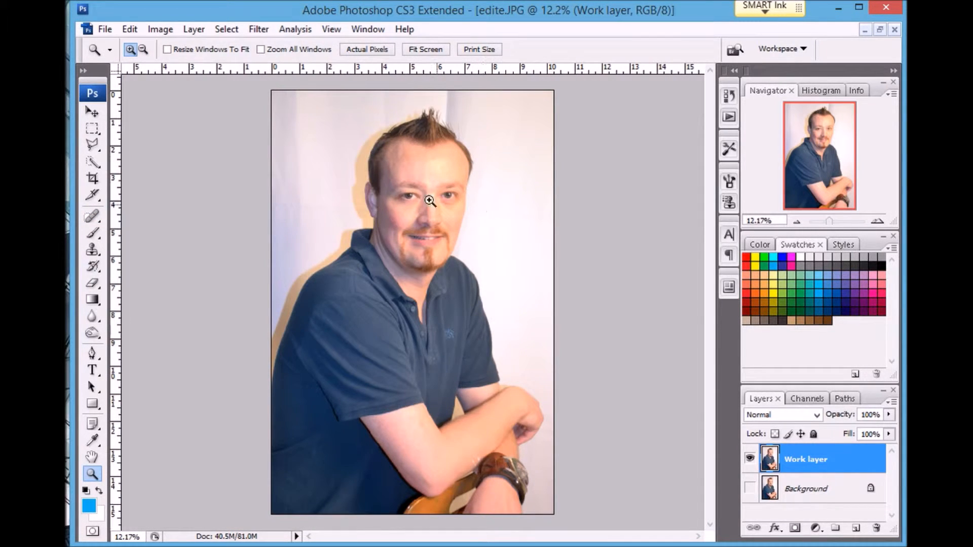
Outline the creased area in the upper-left corner of the white backdrop with the Patch tool in Source mode
click(336, 163)
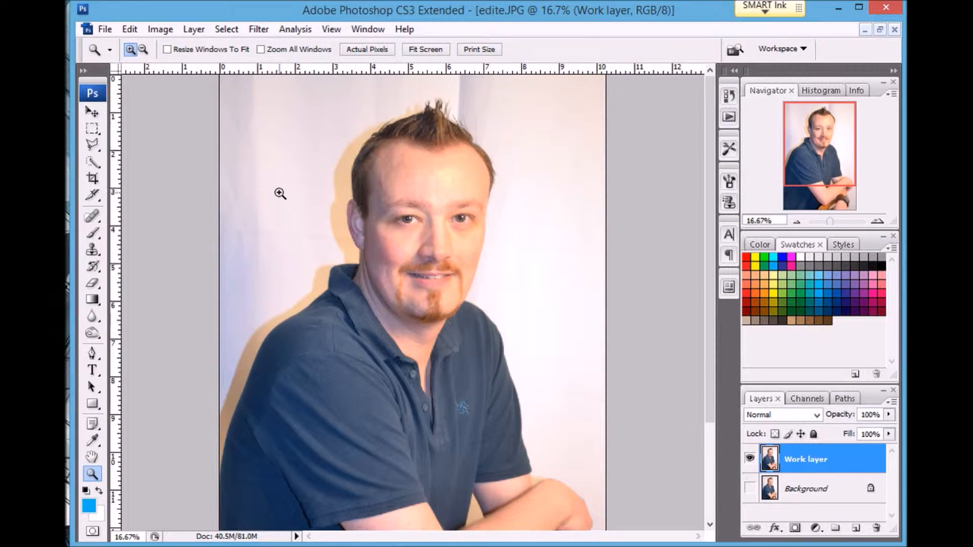
key(ctrl+plus)
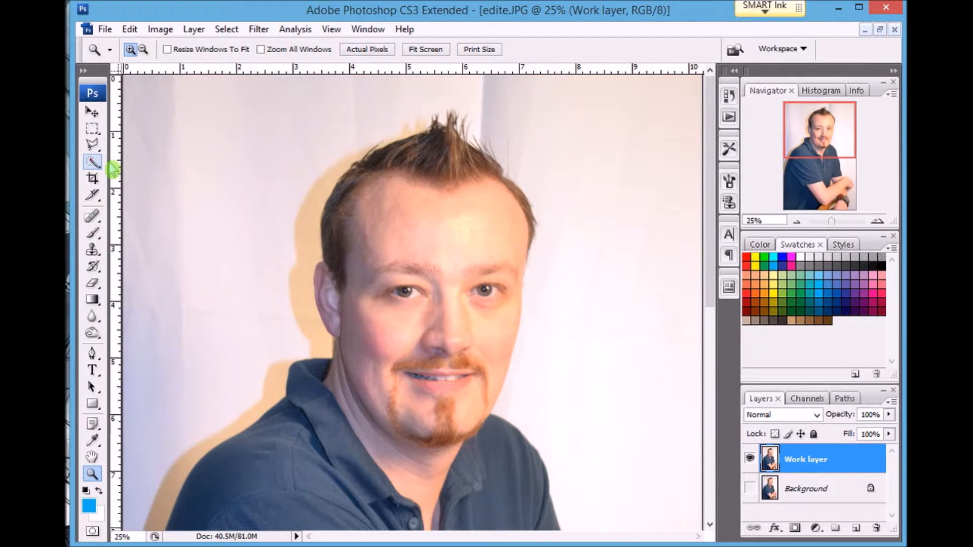
click(100, 220)
drag(100, 220, 143, 247)
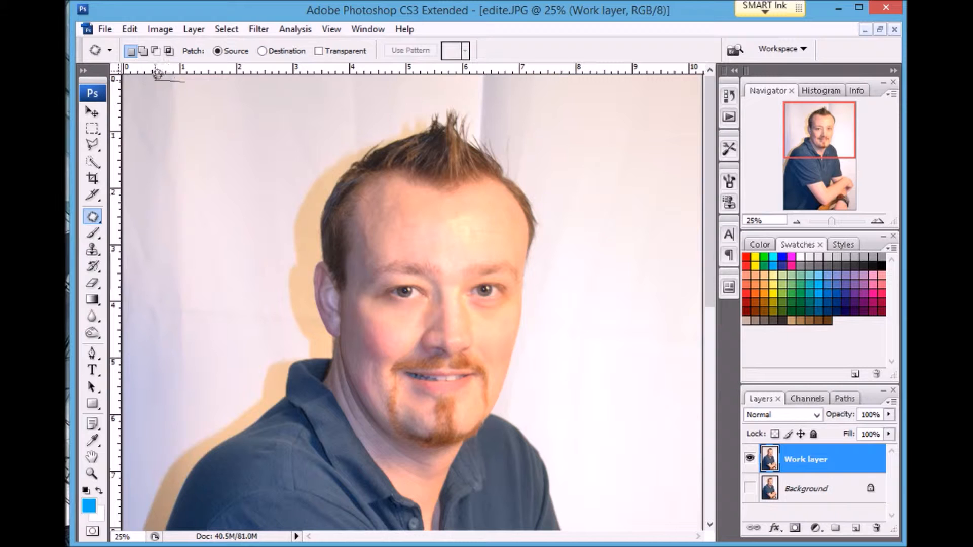
mouse_move(129, 84)
mouse_down()
mouse_move(130, 151)
mouse_move(145, 169)
mouse_move(187, 149)
mouse_up()
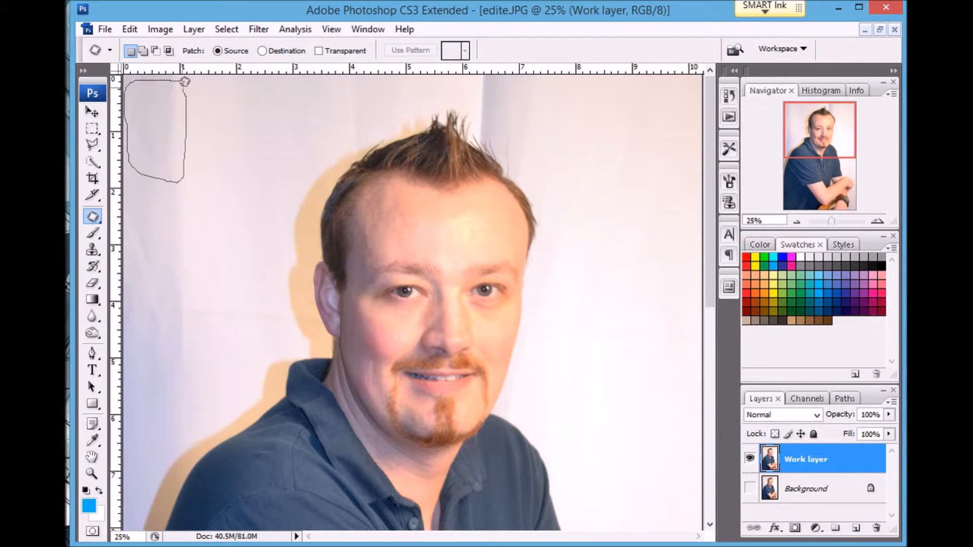
drag(187, 80, 187, 80)
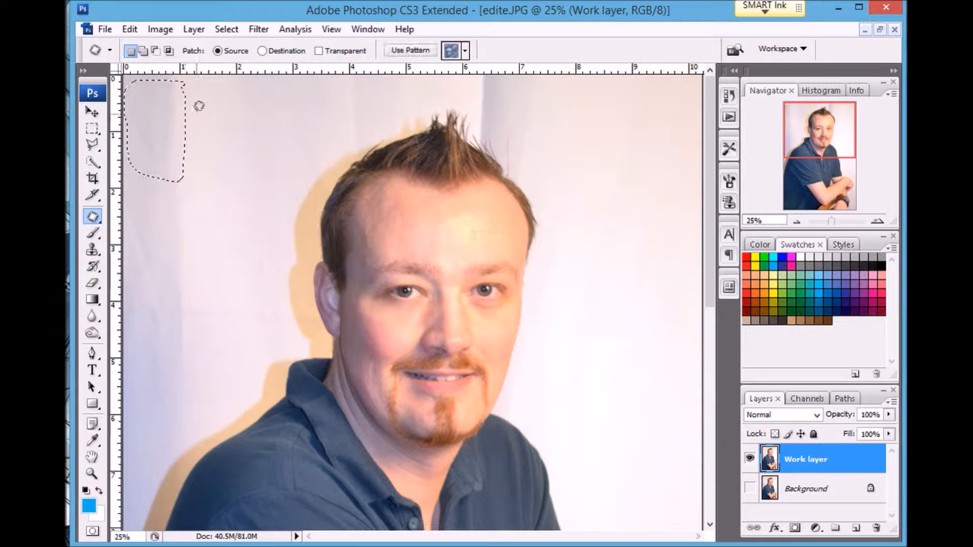
Patch the outlined backdrop corner with smoother backdrop sampled from beside and below it, and clear the selection
drag(197, 136, 223, 133)
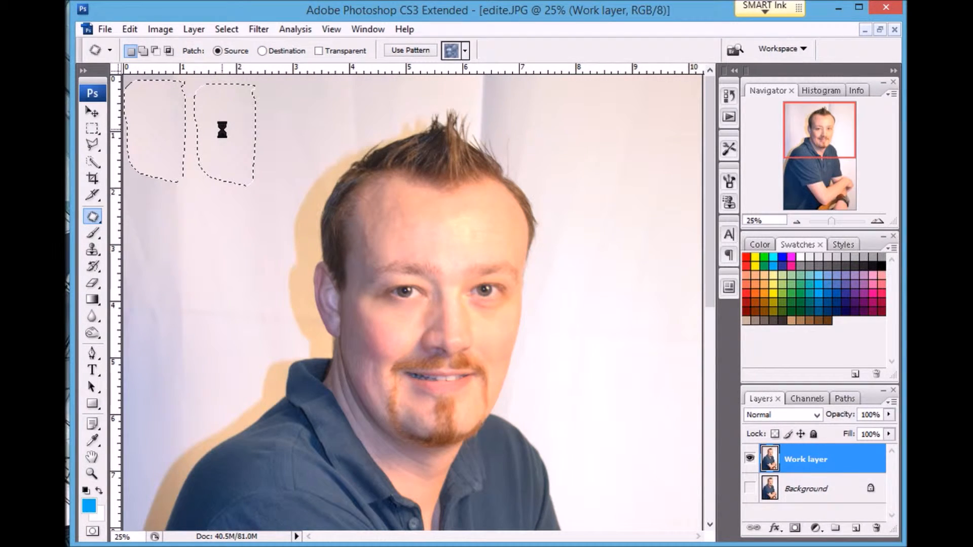
drag(160, 131, 140, 231)
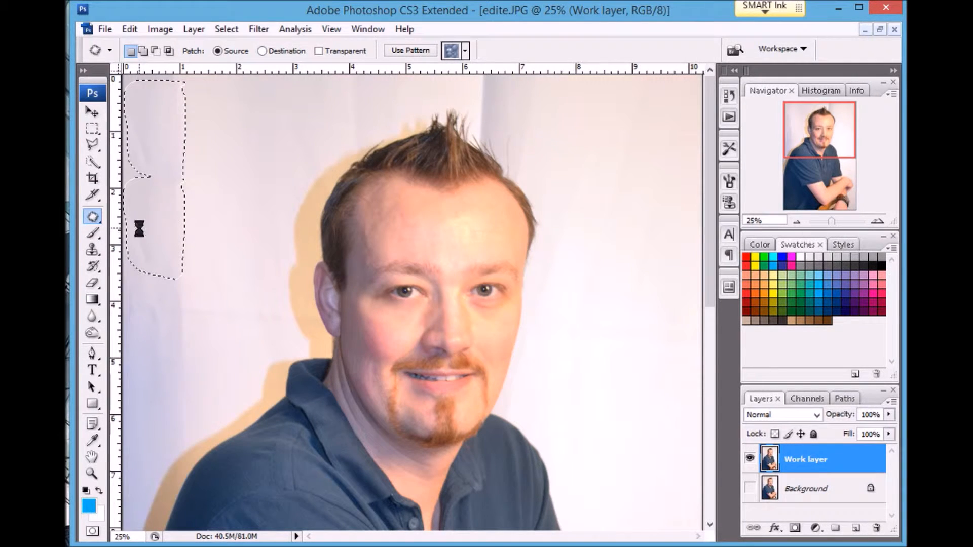
drag(152, 152, 224, 159)
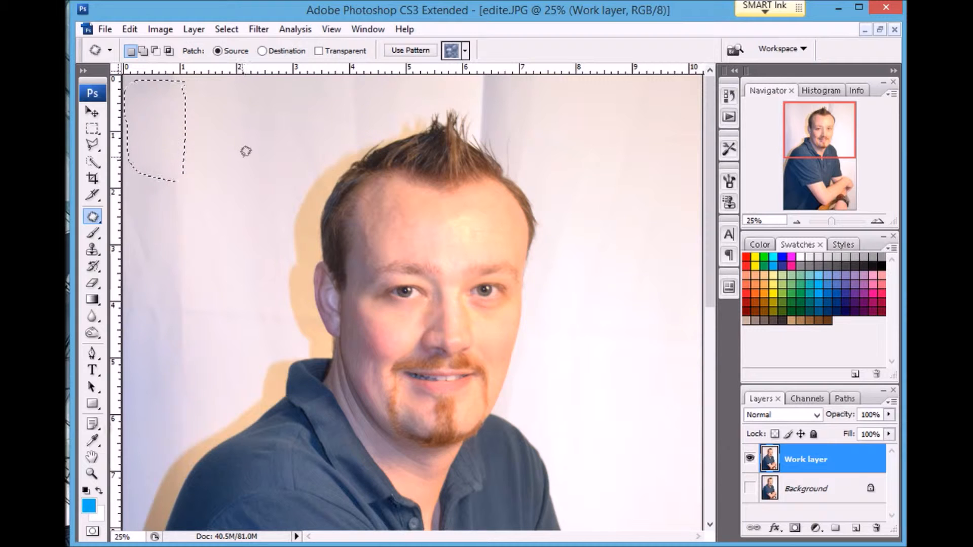
key(ctrl+d)
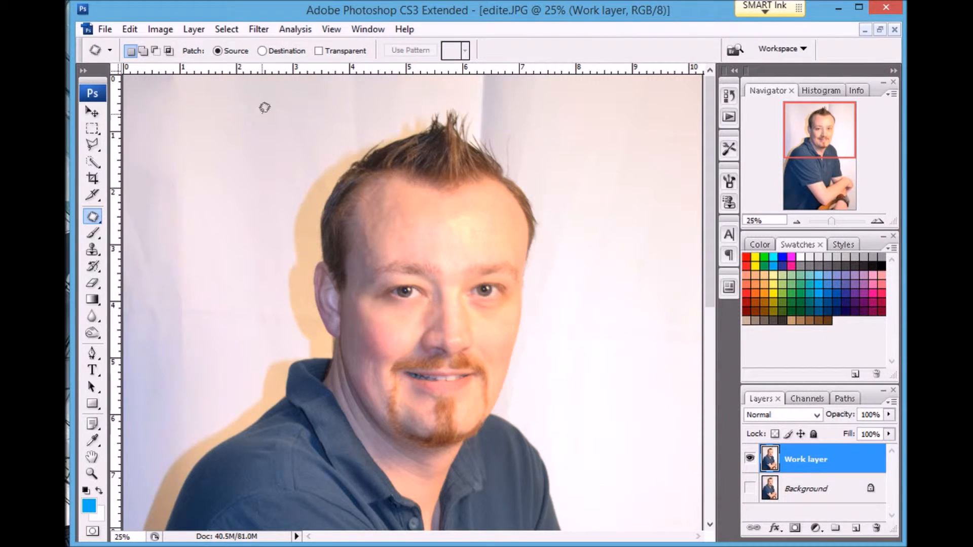
scroll(472, 399, down, 5)
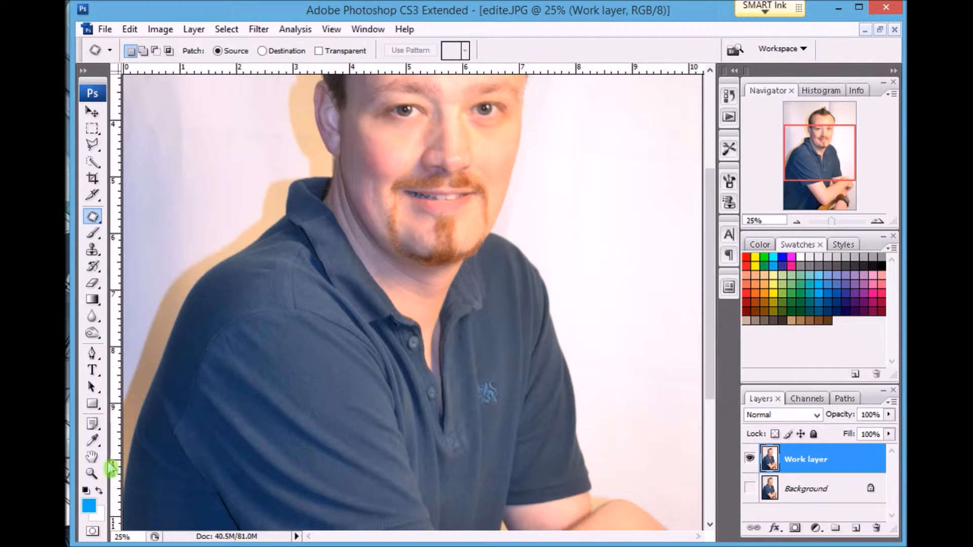
click(92, 474)
right_click(381, 333)
click(431, 344)
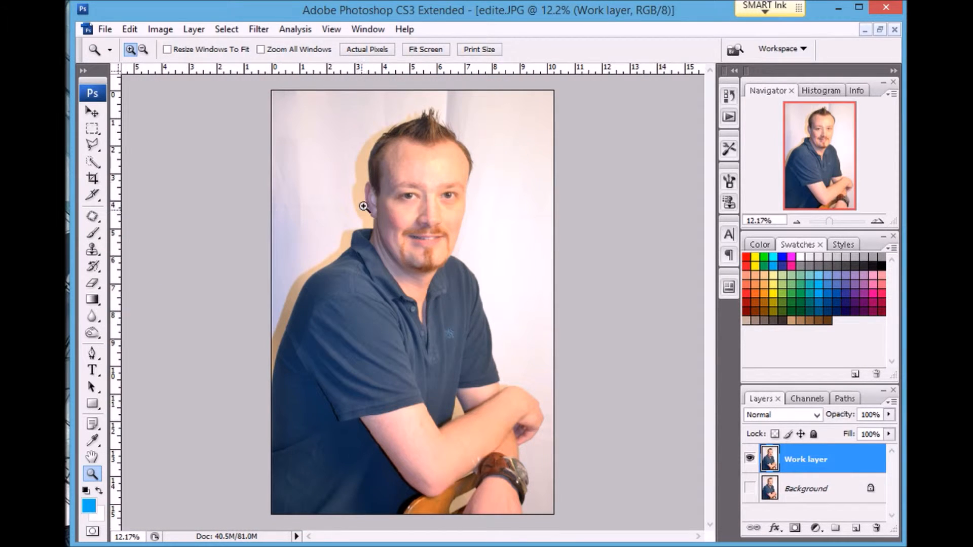
Soften the Work layer with a Gaussian Blur of 0.9 pixels radius
click(256, 31)
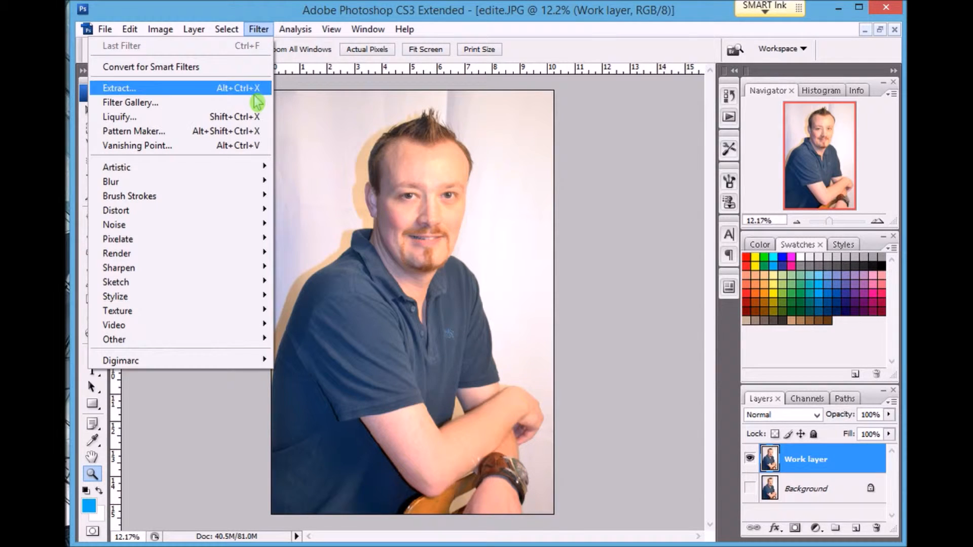
mouse_move(244, 187)
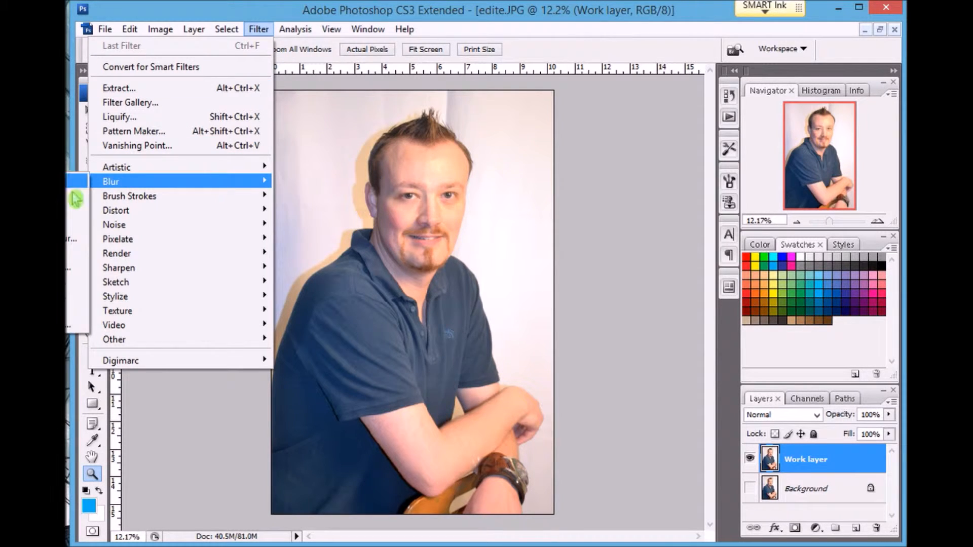
click(73, 241)
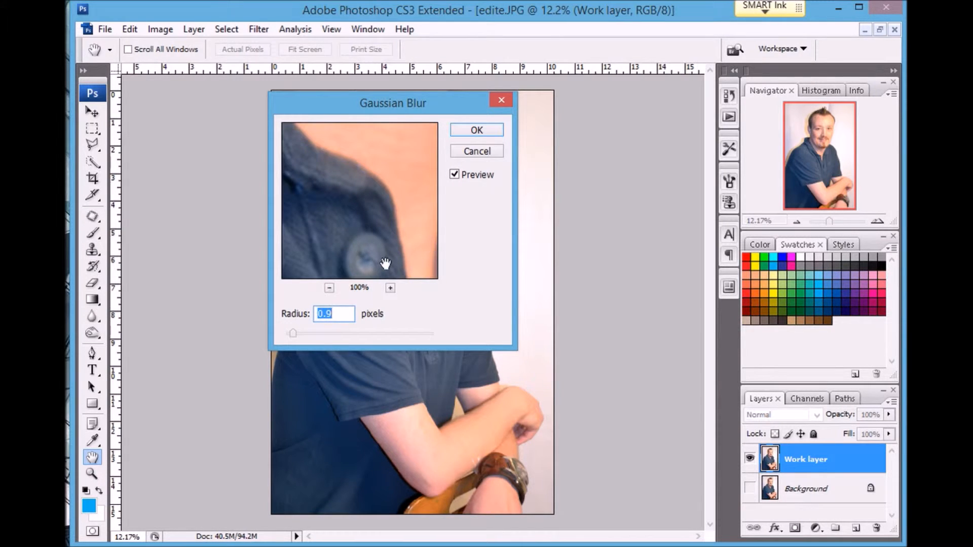
drag(293, 336, 276, 336)
drag(363, 337, 472, 340)
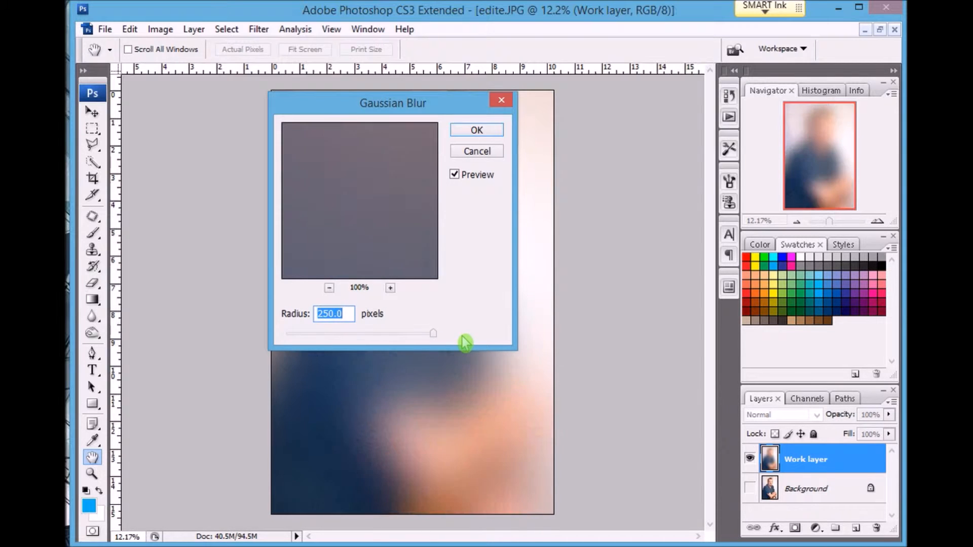
drag(430, 336, 328, 335)
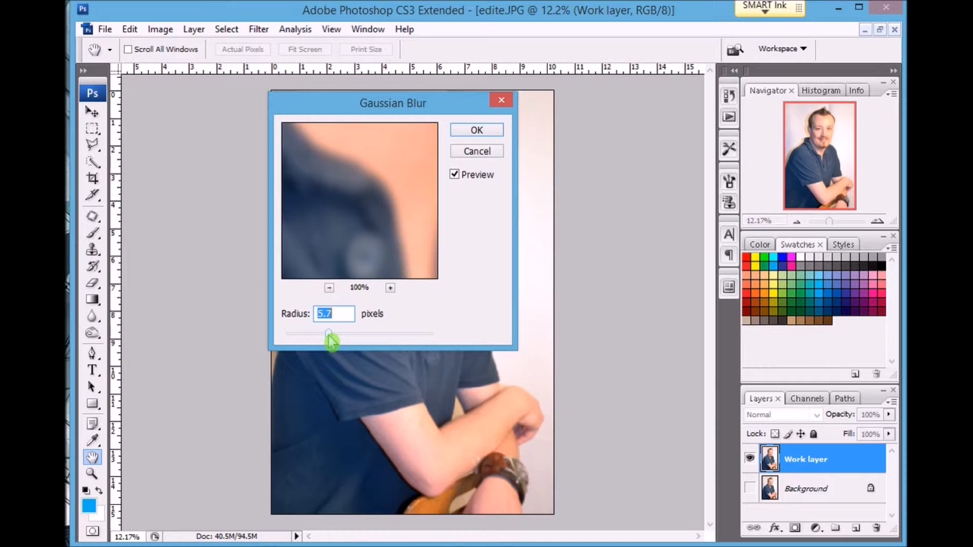
drag(297, 336, 294, 336)
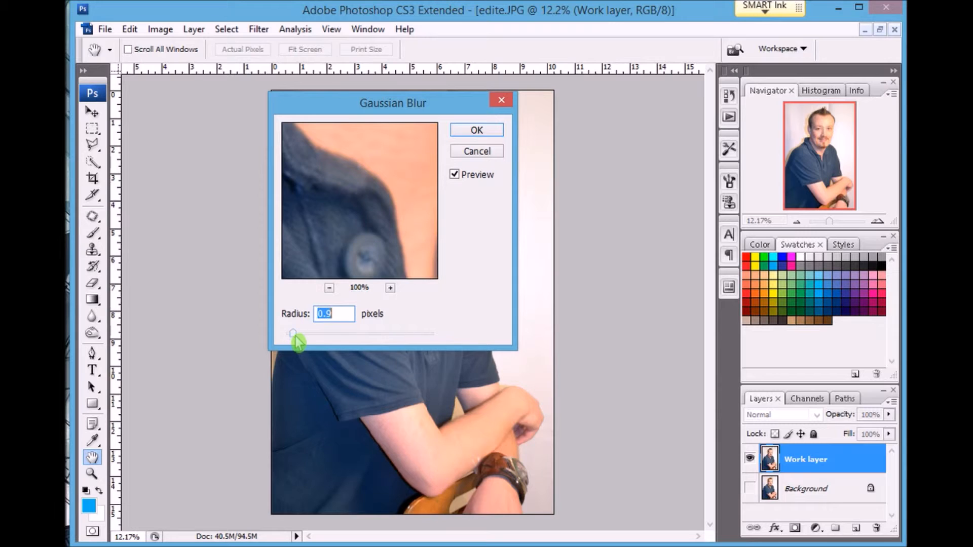
click(482, 133)
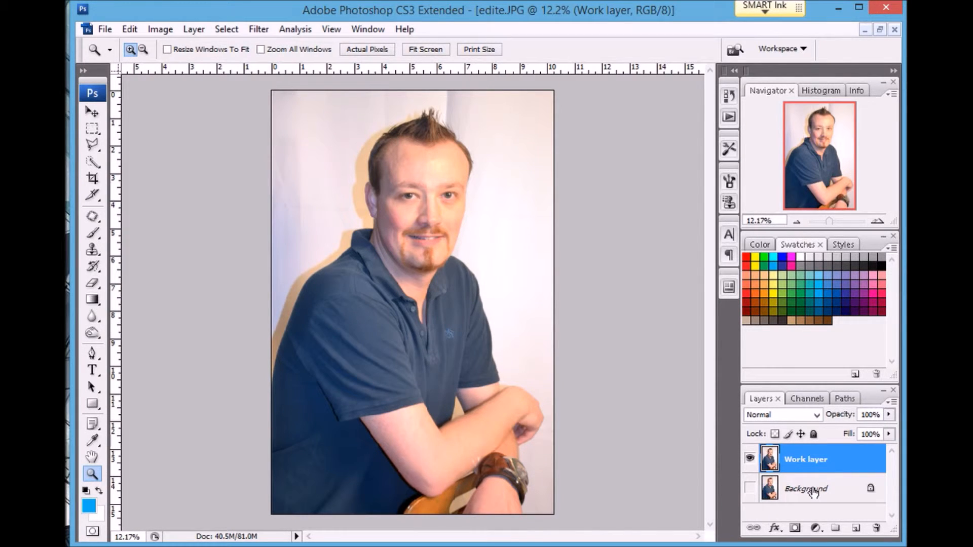
Inspect the blurred face and hair up close at 33.3% zoom
click(781, 432)
click(881, 179)
click(445, 226)
click(446, 228)
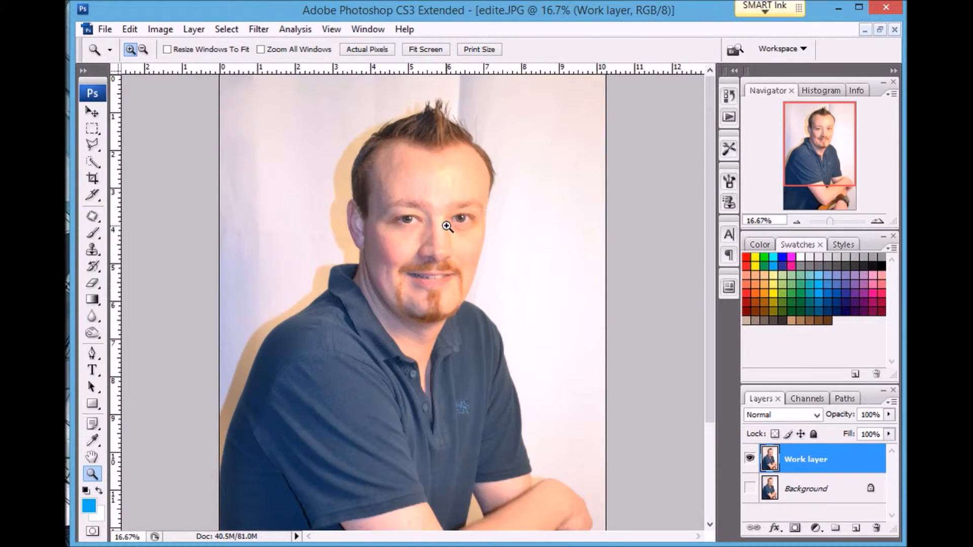
click(447, 229)
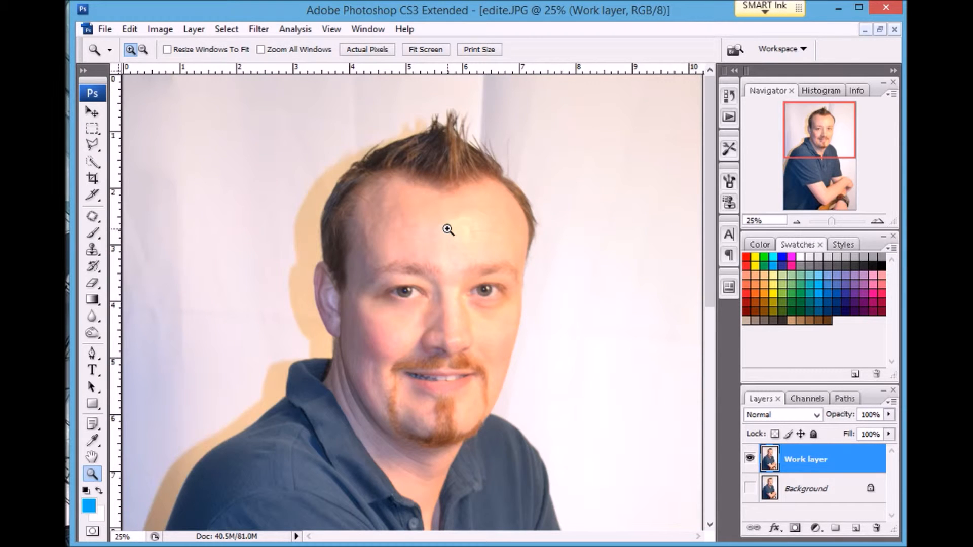
click(449, 231)
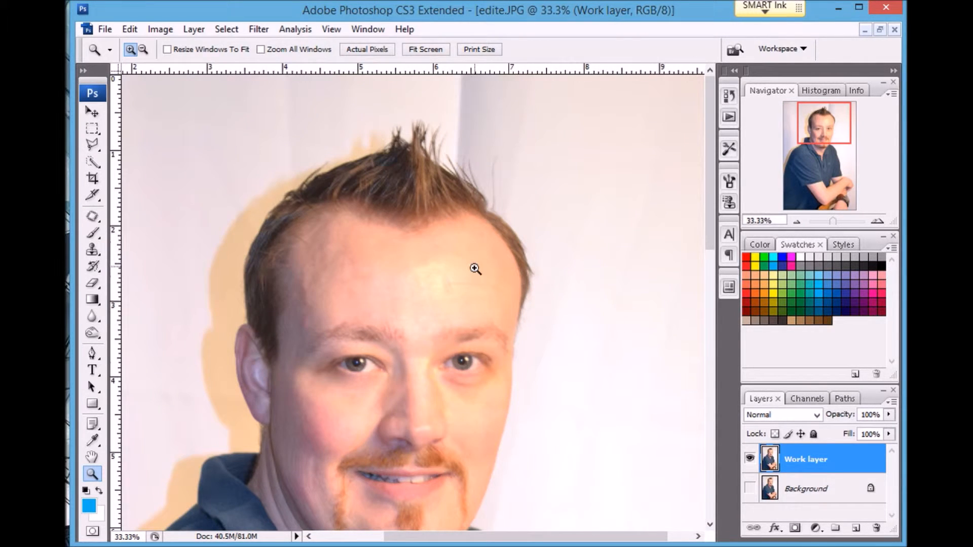
Set up the Eraser with the 35-pixel brush at 67% opacity
click(392, 365)
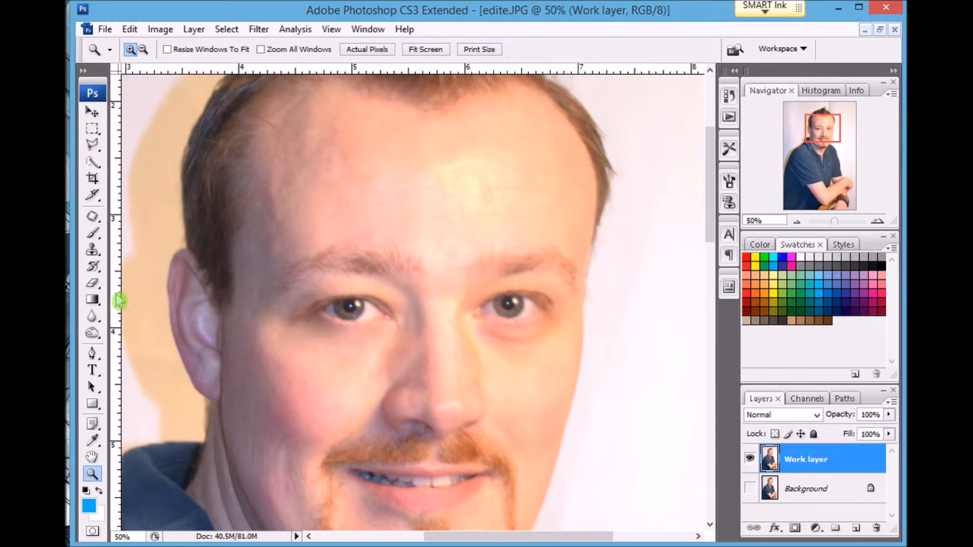
click(92, 282)
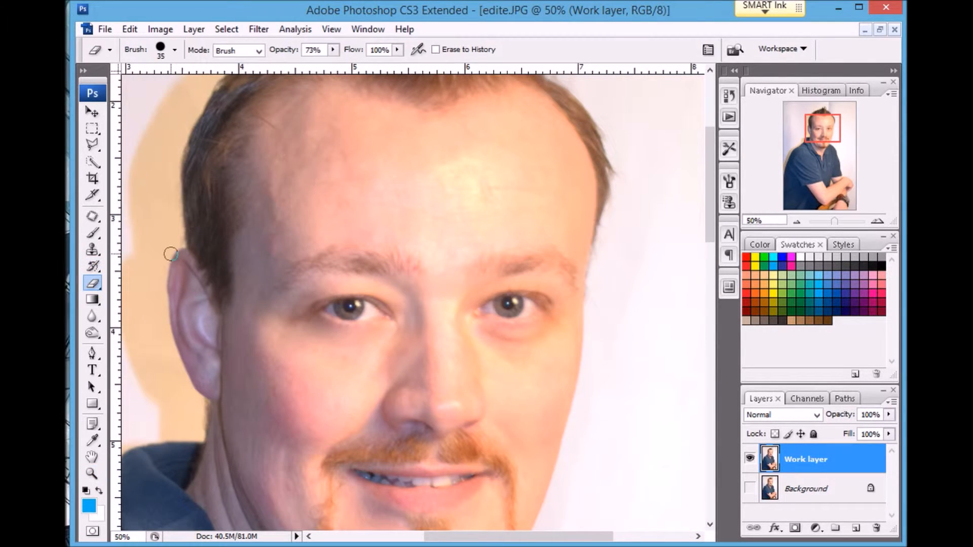
click(333, 50)
drag(334, 62, 330, 66)
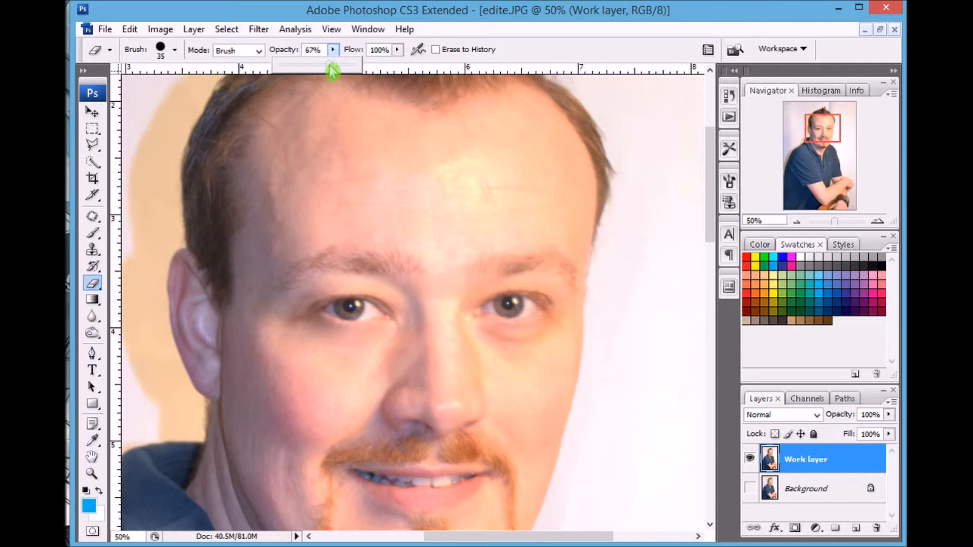
Erase the blurred iris and white of the image-left eye on the Work layer, reducing the brush to 10 pixels for the corners
key(z)
click(375, 312)
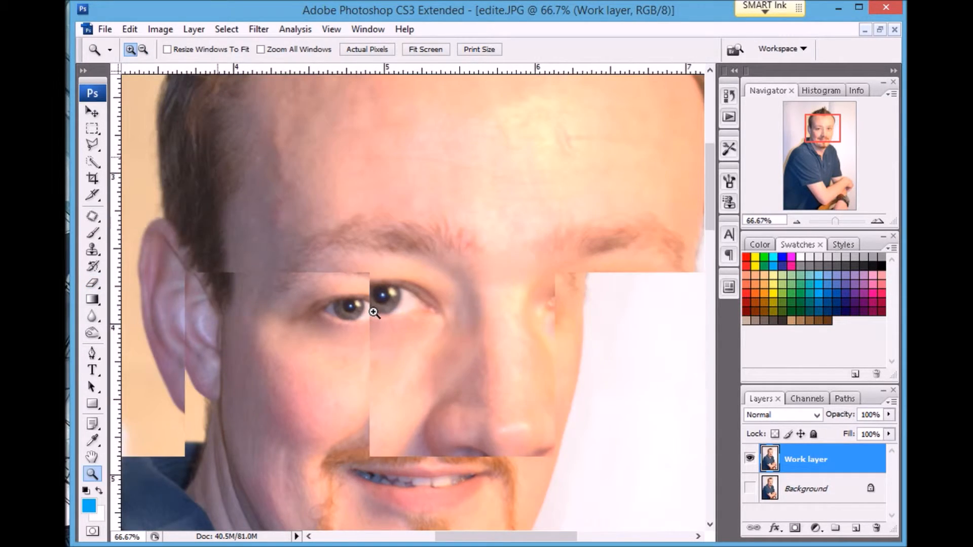
click(406, 311)
key(e)
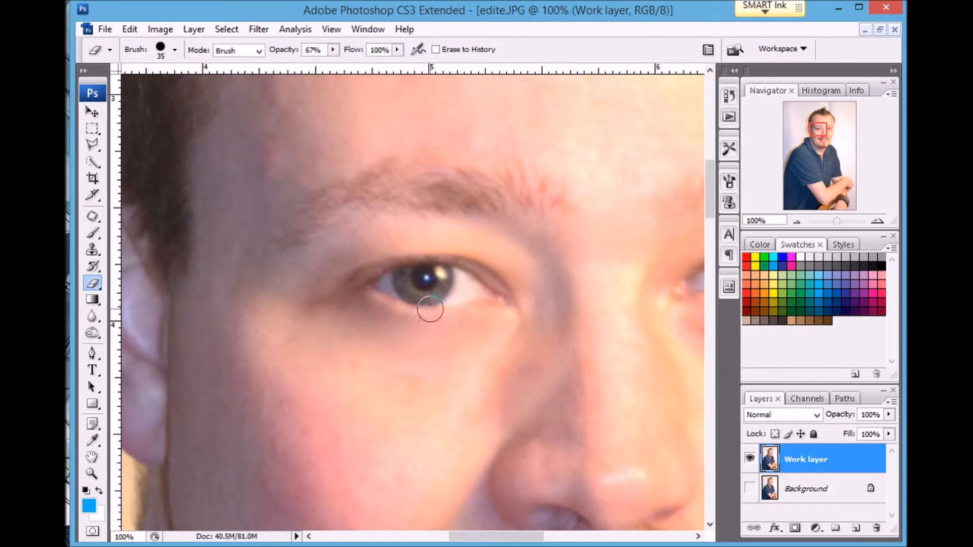
click(438, 292)
mouse_move(438, 293)
mouse_down()
mouse_move(412, 295)
mouse_move(408, 279)
mouse_move(448, 280)
mouse_move(447, 293)
mouse_move(469, 288)
mouse_up()
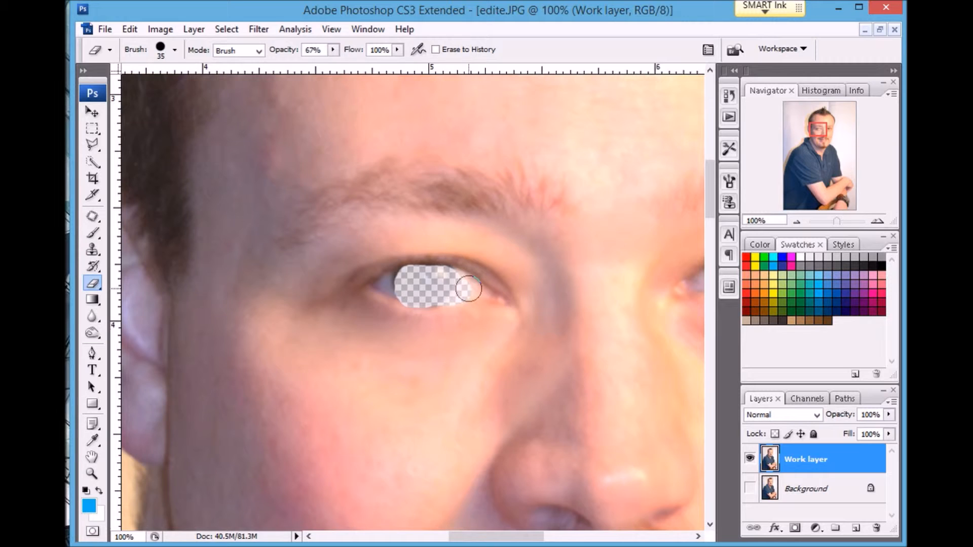
key(bracketleft)
key(bracketleft)
mouse_move(466, 275)
mouse_down()
mouse_move(435, 269)
mouse_move(378, 284)
mouse_up()
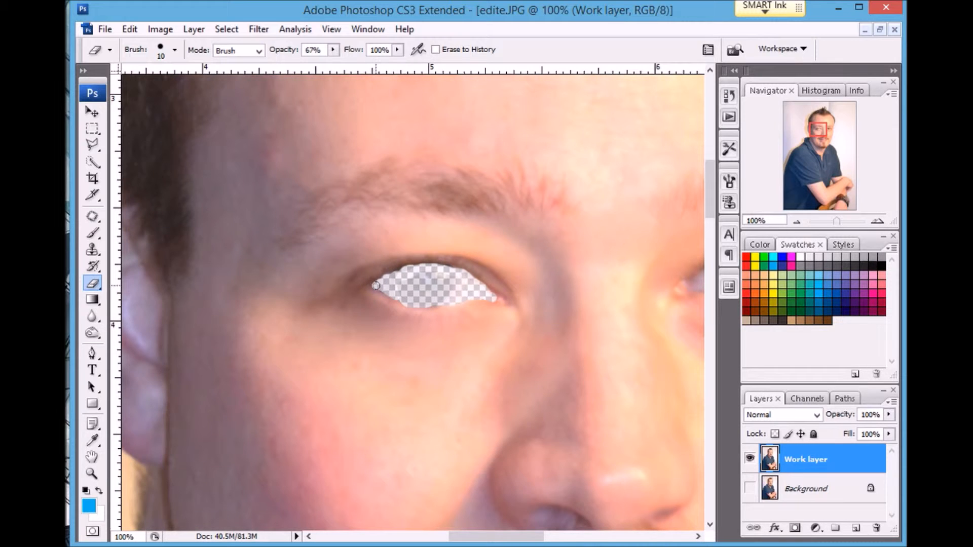
Undo the erasing at the other eye's inner corner, and erase the blurred edge of the image-left nostril with the 10-pixel brush
drag(496, 302, 219, 320)
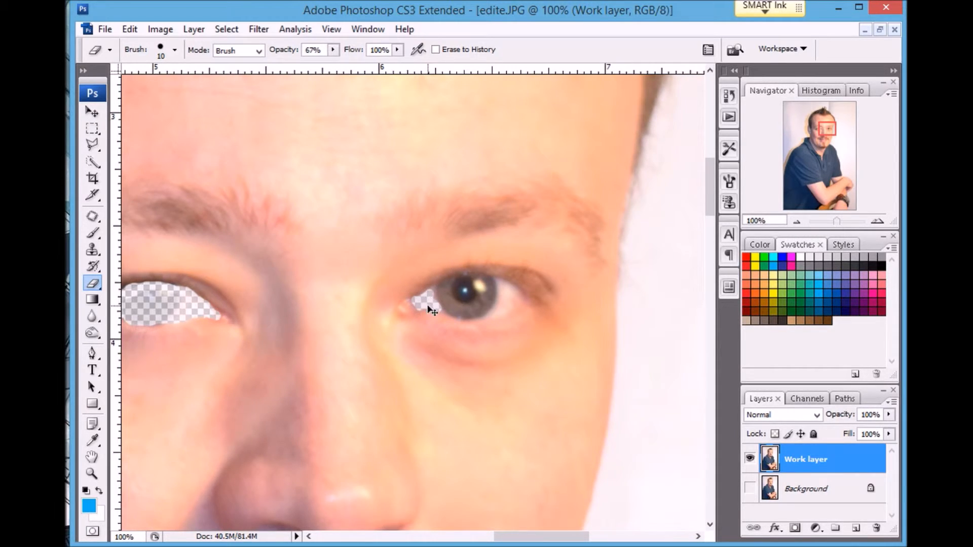
key(ctrl+z)
drag(309, 438, 385, 226)
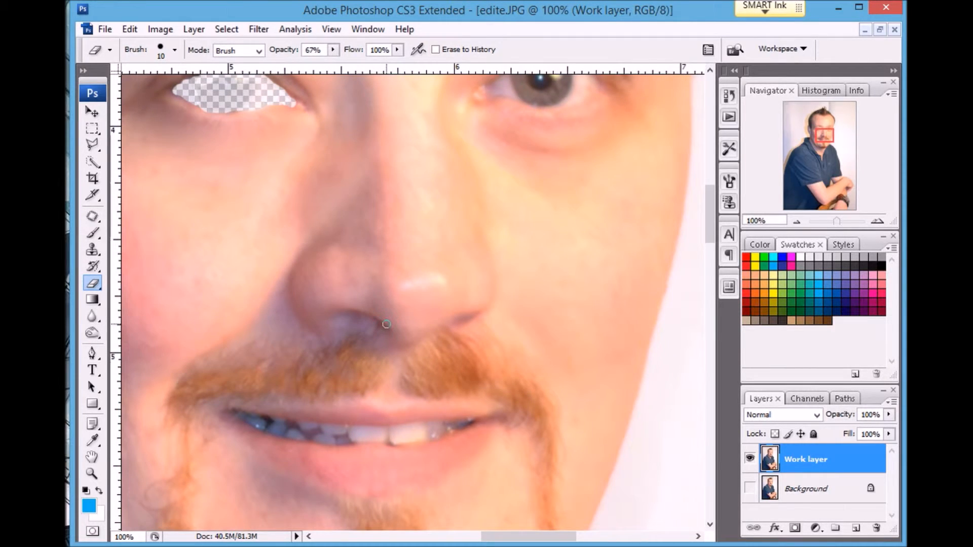
drag(346, 313, 334, 315)
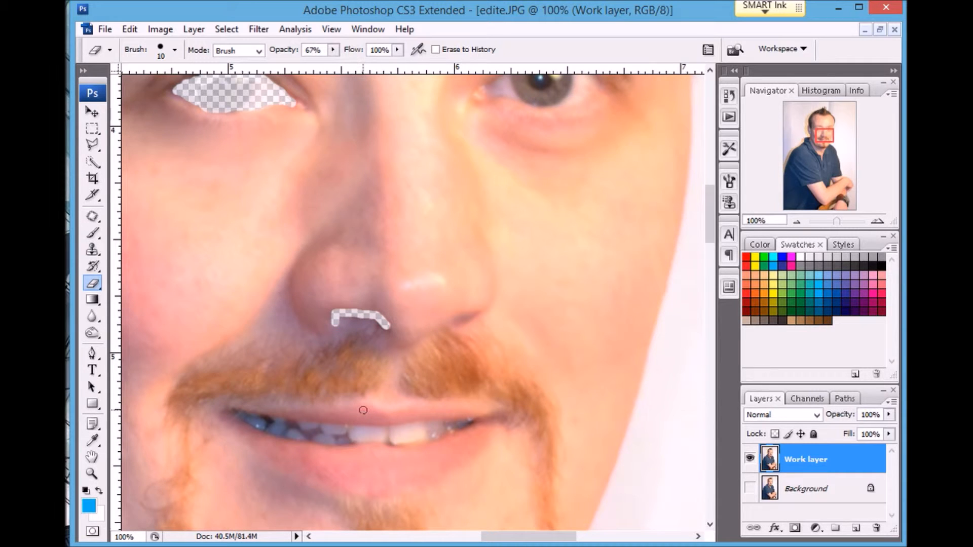
Erase the blurred lips and teeth on the Work layer with a 30-pixel eraser brush
key(bracketright)
key(bracketright)
mouse_move(370, 469)
mouse_down()
mouse_move(402, 406)
mouse_move(375, 420)
mouse_move(400, 401)
mouse_move(324, 398)
mouse_move(364, 418)
mouse_move(383, 423)
mouse_move(300, 391)
mouse_move(374, 397)
mouse_move(298, 383)
mouse_move(259, 360)
mouse_move(368, 400)
mouse_up()
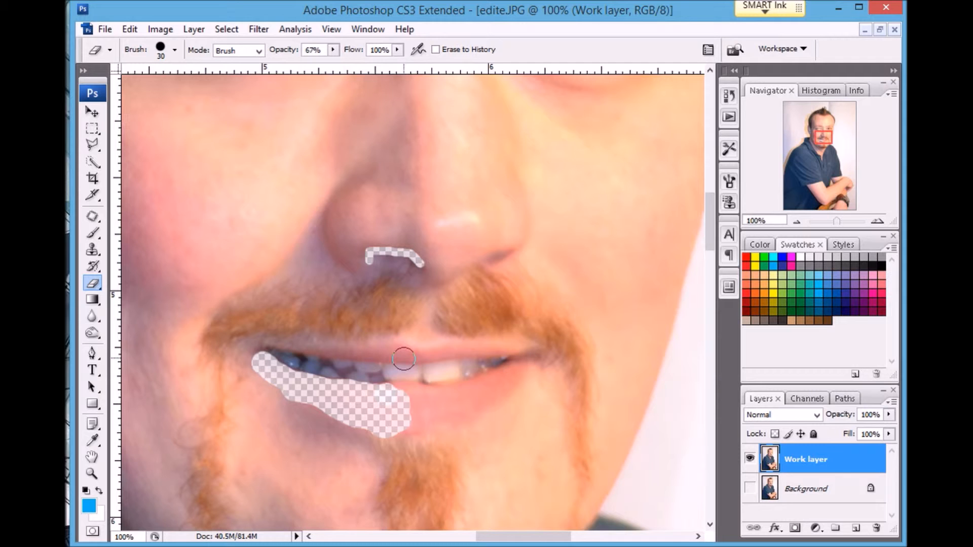
drag(409, 350, 310, 351)
mouse_move(350, 434)
mouse_down()
mouse_move(375, 372)
mouse_move(597, 275)
mouse_move(658, 347)
mouse_move(488, 188)
mouse_move(479, 285)
mouse_move(511, 363)
mouse_up()
Erase the blurred dark hair to the image-left of the central tuft, and turn on the Background layer's visibility
mouse_move(321, 120)
mouse_down()
mouse_move(352, 109)
mouse_move(341, 104)
mouse_move(322, 154)
mouse_move(327, 256)
mouse_move(380, 382)
mouse_move(403, 397)
mouse_up()
drag(565, 339, 327, 485)
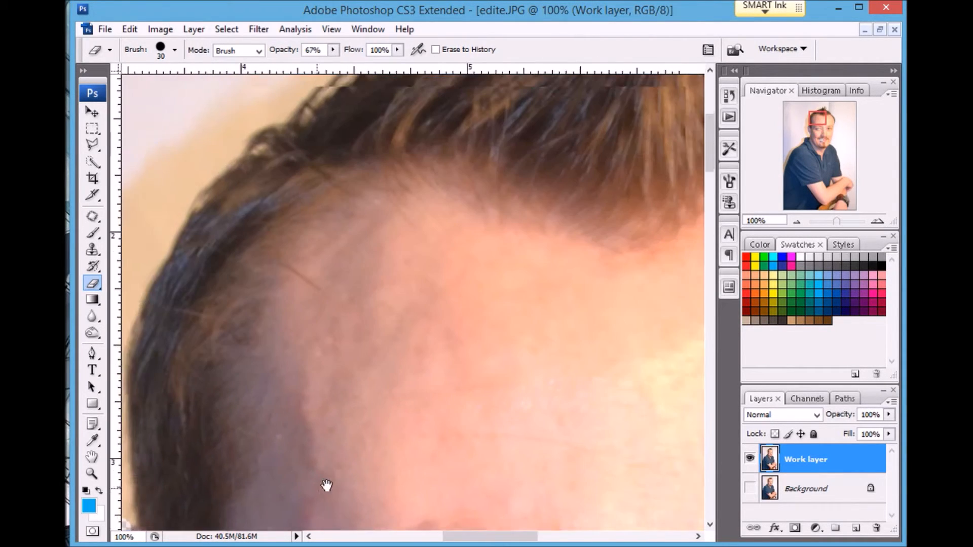
drag(412, 355, 336, 412)
drag(418, 267, 321, 398)
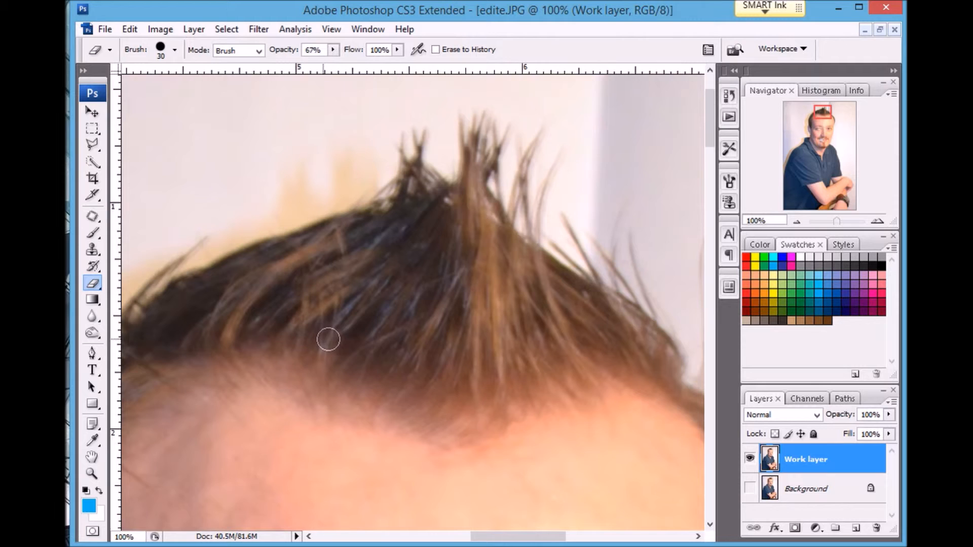
mouse_move(397, 230)
mouse_down()
mouse_move(423, 305)
mouse_move(378, 253)
mouse_move(399, 346)
mouse_move(402, 303)
mouse_move(424, 342)
mouse_move(409, 347)
mouse_move(382, 278)
mouse_move(388, 252)
mouse_move(394, 264)
mouse_move(385, 222)
mouse_move(357, 249)
mouse_move(283, 271)
mouse_move(373, 238)
mouse_move(339, 237)
mouse_move(269, 269)
mouse_move(252, 297)
mouse_move(295, 274)
mouse_move(240, 318)
mouse_move(344, 274)
mouse_move(274, 330)
mouse_move(361, 269)
mouse_move(303, 322)
mouse_move(356, 281)
mouse_move(347, 321)
mouse_move(373, 291)
mouse_move(337, 335)
mouse_move(381, 317)
mouse_move(341, 364)
mouse_move(401, 338)
mouse_move(366, 378)
mouse_move(399, 349)
mouse_move(388, 391)
mouse_move(405, 376)
mouse_move(375, 389)
mouse_move(253, 336)
mouse_move(257, 325)
mouse_move(224, 340)
mouse_move(187, 338)
mouse_move(219, 310)
mouse_move(171, 328)
mouse_move(208, 293)
mouse_move(336, 244)
mouse_move(266, 247)
mouse_move(186, 293)
mouse_move(158, 317)
mouse_move(148, 344)
mouse_move(175, 350)
mouse_move(305, 257)
mouse_move(184, 283)
mouse_move(165, 302)
mouse_up()
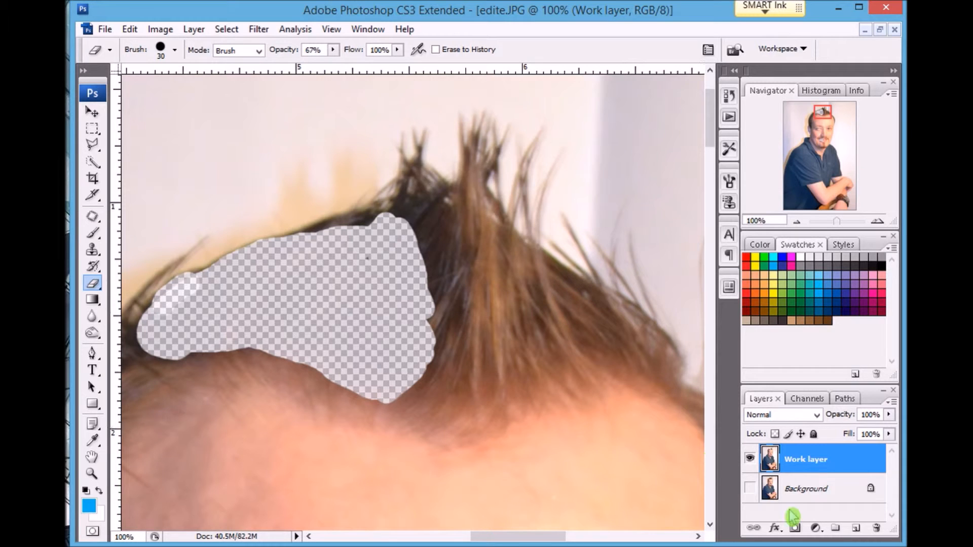
click(751, 489)
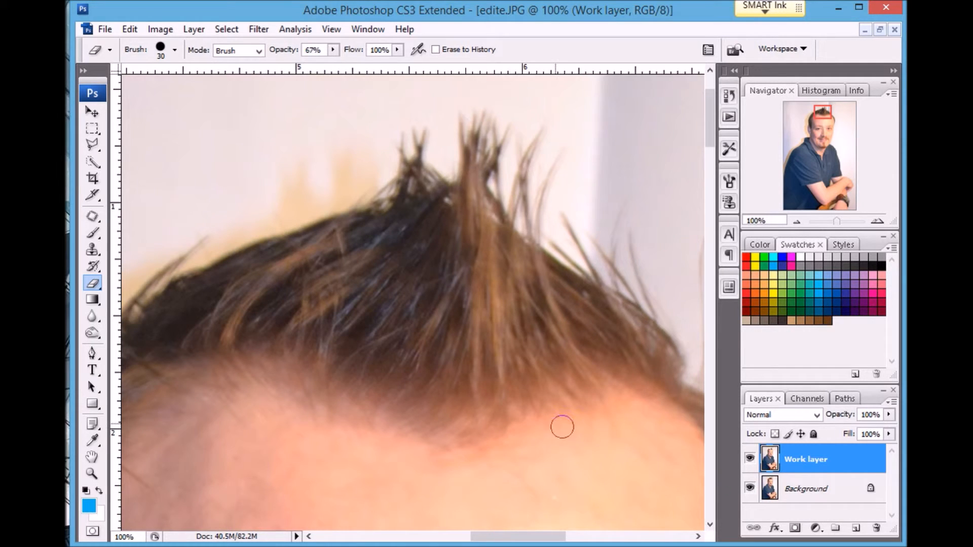
View the whole portrait with both layers visible, and inspect the hair up close at 50% zoom
scroll(659, 454, down, 3)
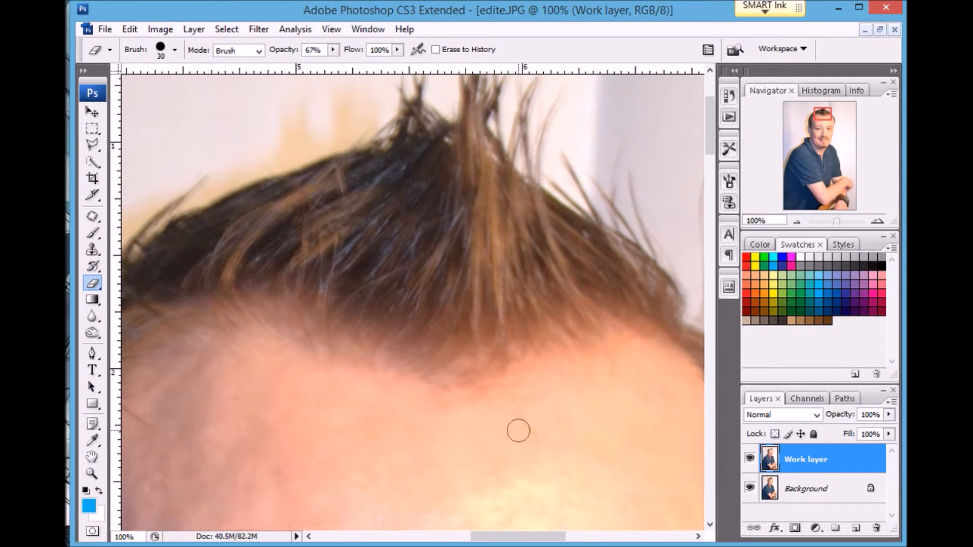
key(z)
right_click(448, 361)
click(462, 374)
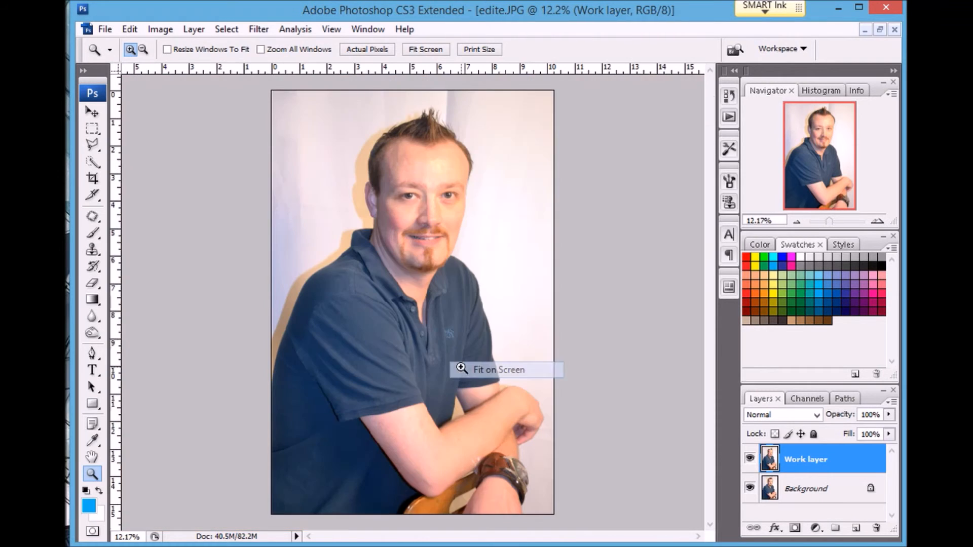
click(430, 156)
click(420, 156)
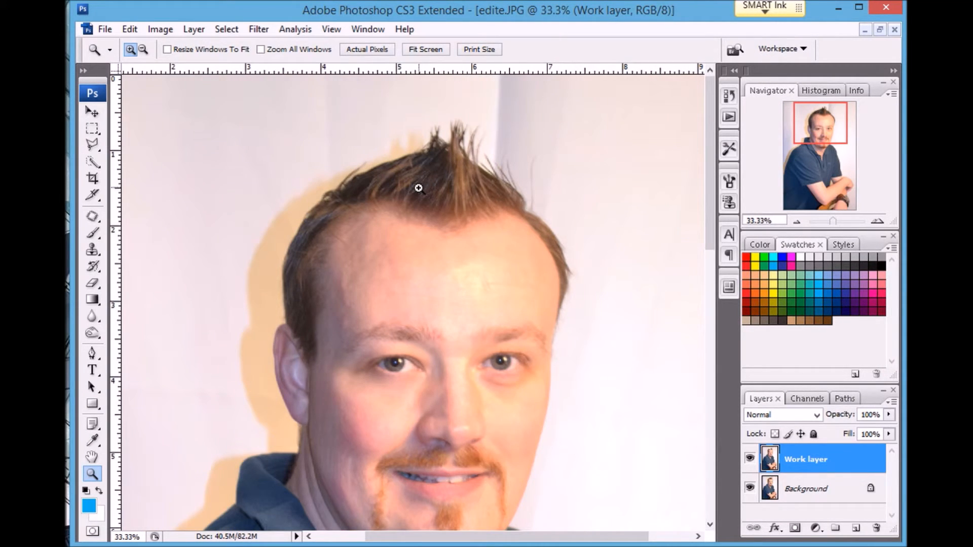
click(479, 187)
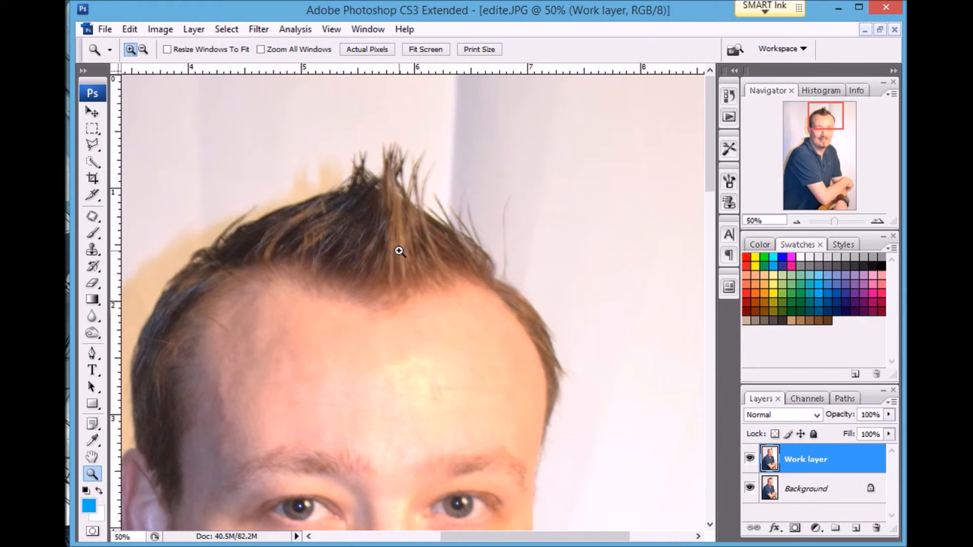
Examine the eyes, nose, mouth and hair at 66.7% zoom, and fit the whole portrait on screen
scroll(400, 252, down, 1)
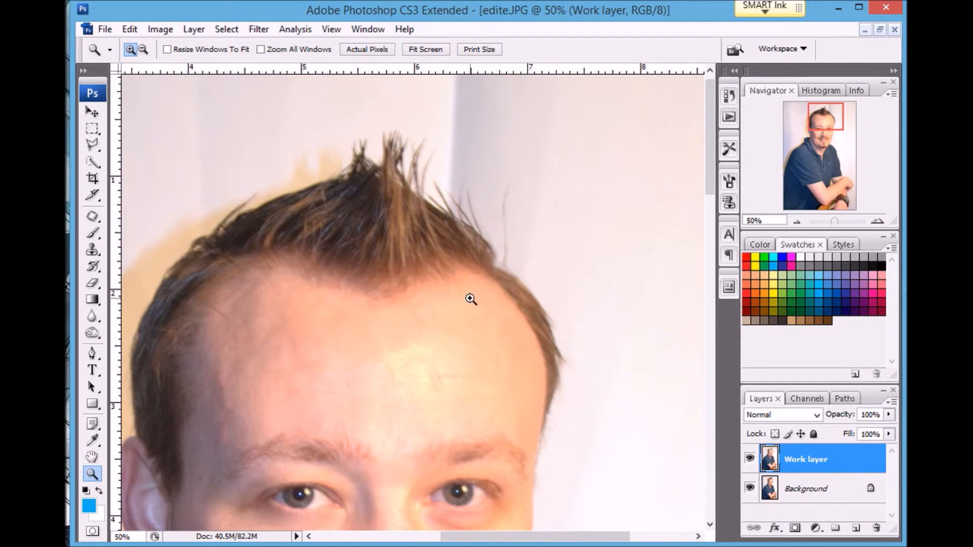
scroll(423, 418, down, 3)
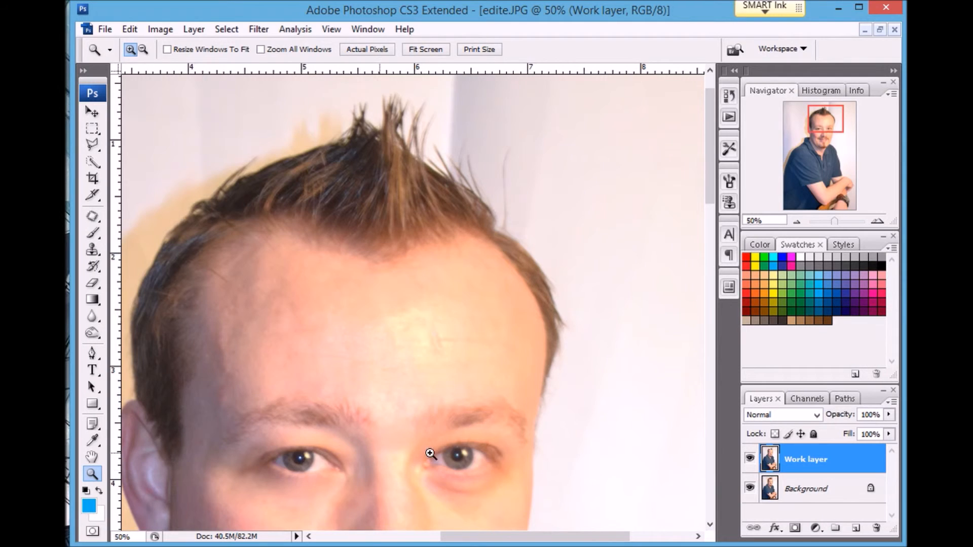
scroll(434, 449, down, 3)
click(382, 446)
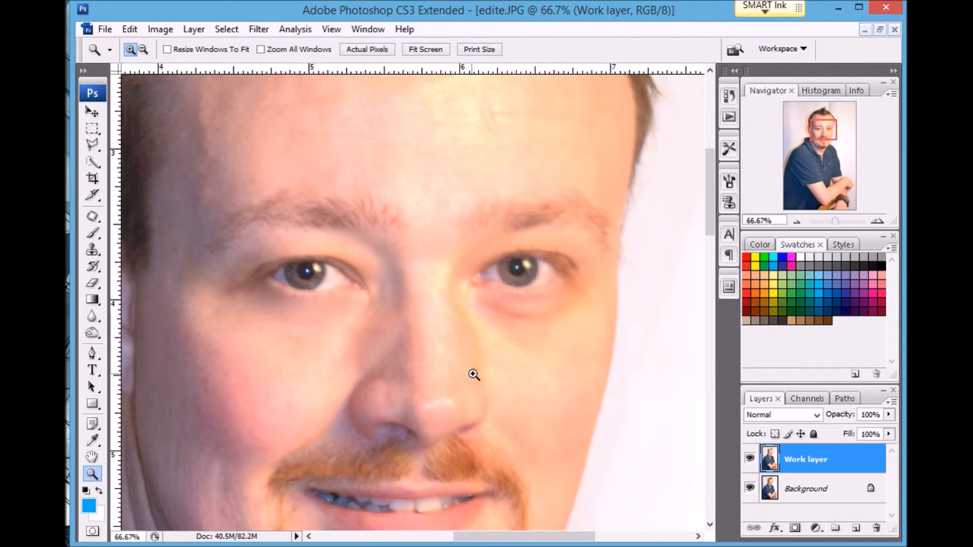
scroll(564, 280, up, 8)
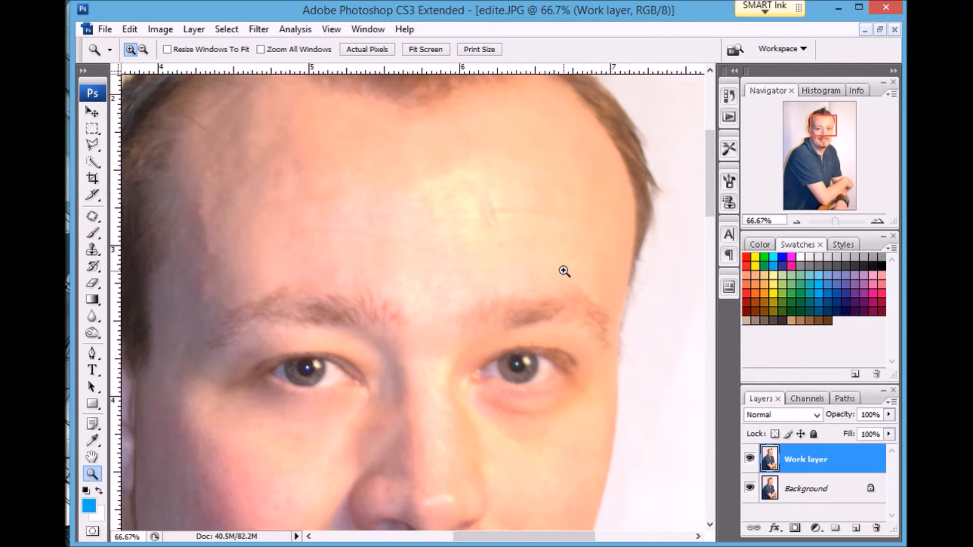
scroll(537, 152, up, 2)
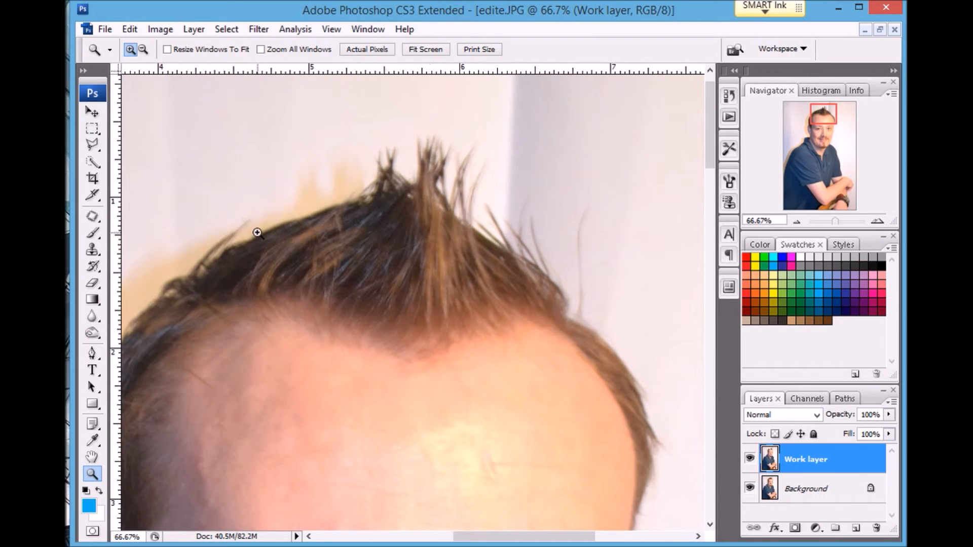
scroll(302, 223, down, 2)
scroll(299, 228, down, 2)
drag(300, 261, 439, 147)
drag(424, 348, 347, 145)
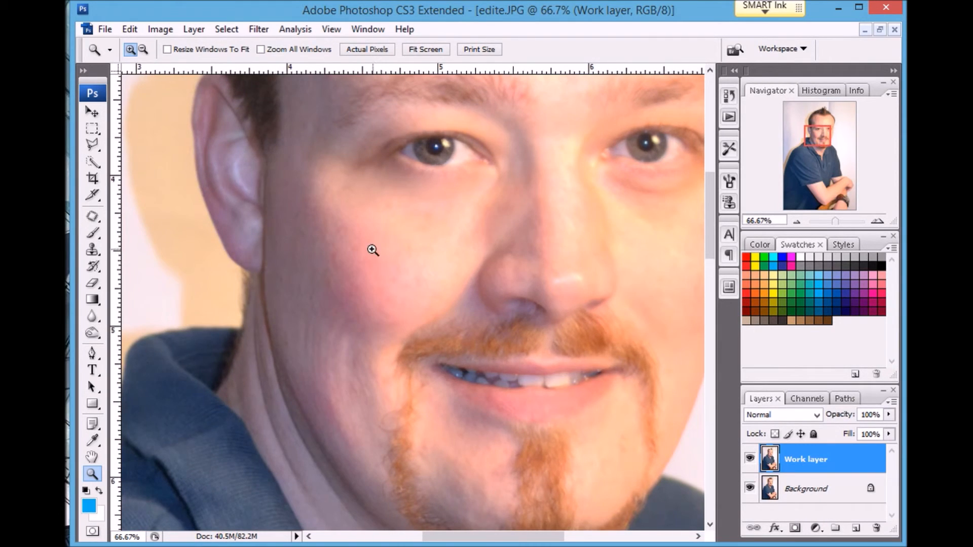
right_click(424, 323)
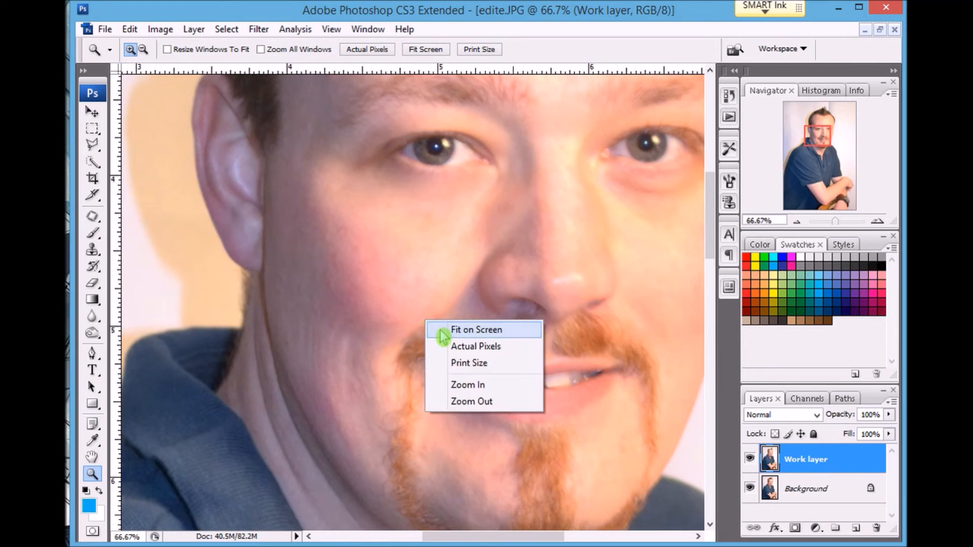
click(436, 329)
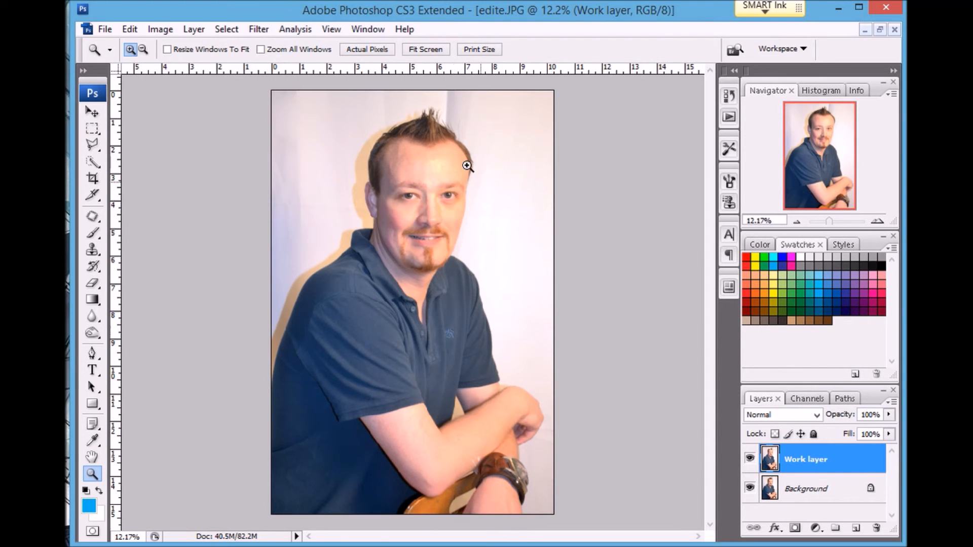
Apply an S-shaped RGB Curves adjustment to the Work layer, with points at input 52, output 33 and input 174, output 180
click(170, 31)
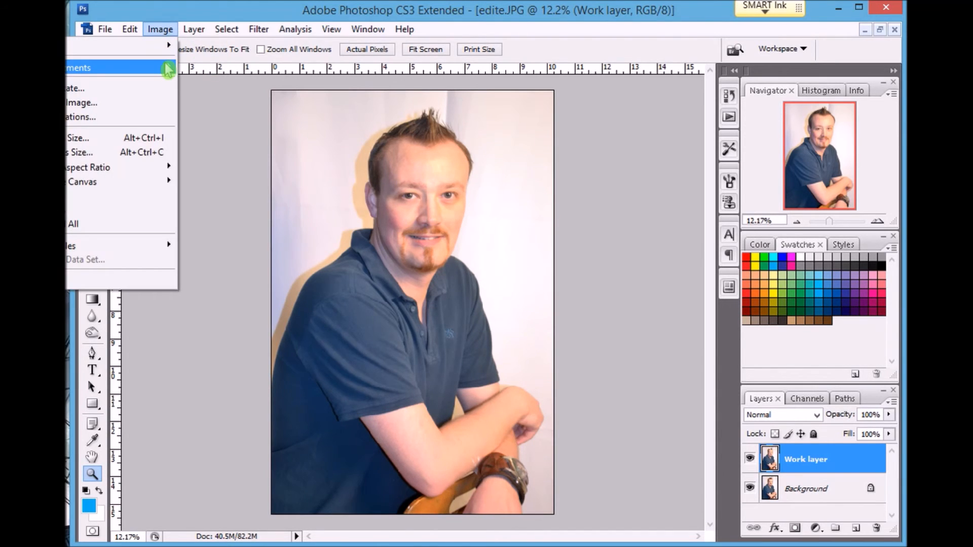
mouse_move(168, 69)
click(207, 122)
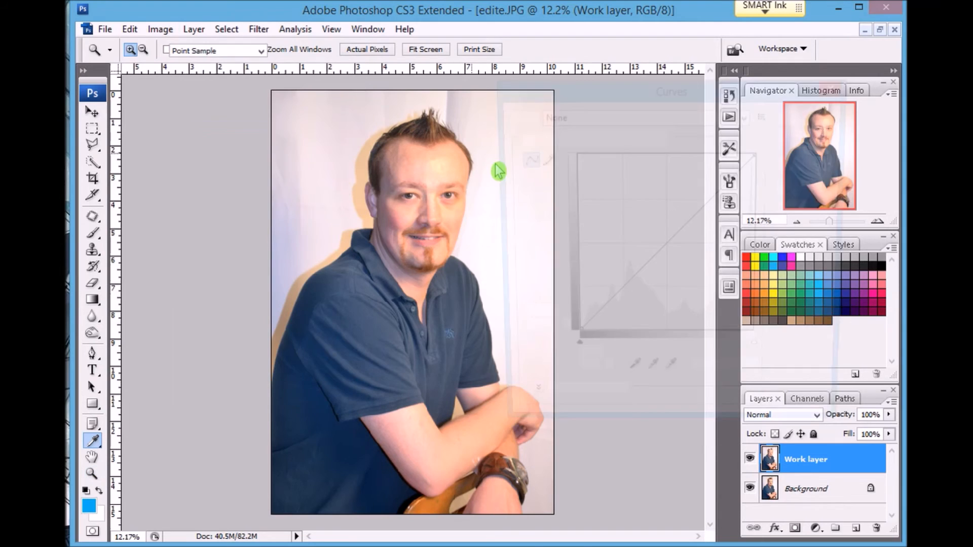
drag(609, 308, 611, 317)
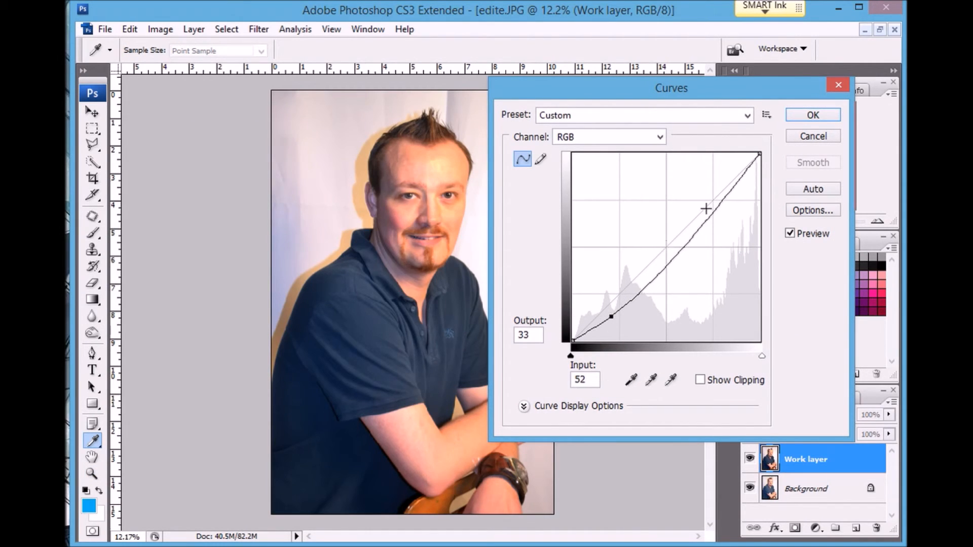
drag(709, 215, 700, 208)
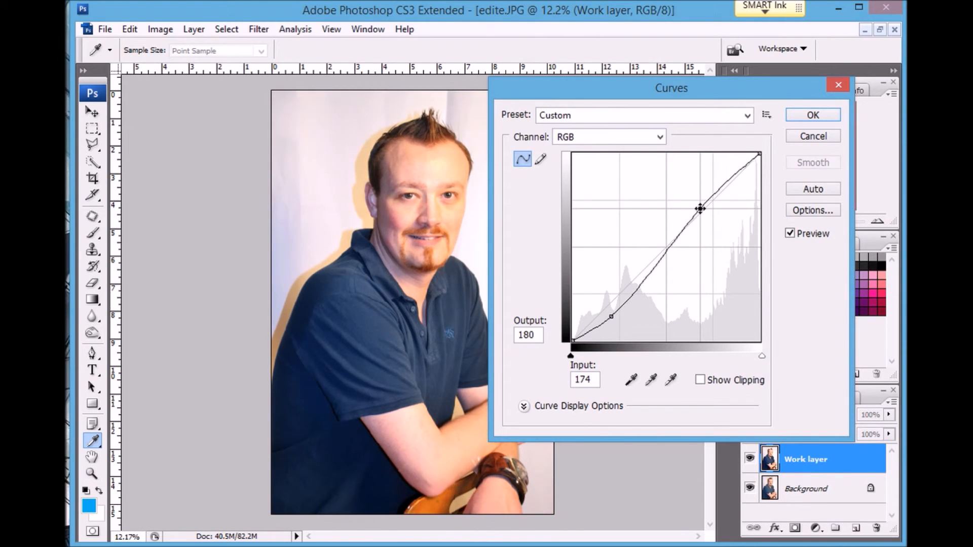
click(814, 115)
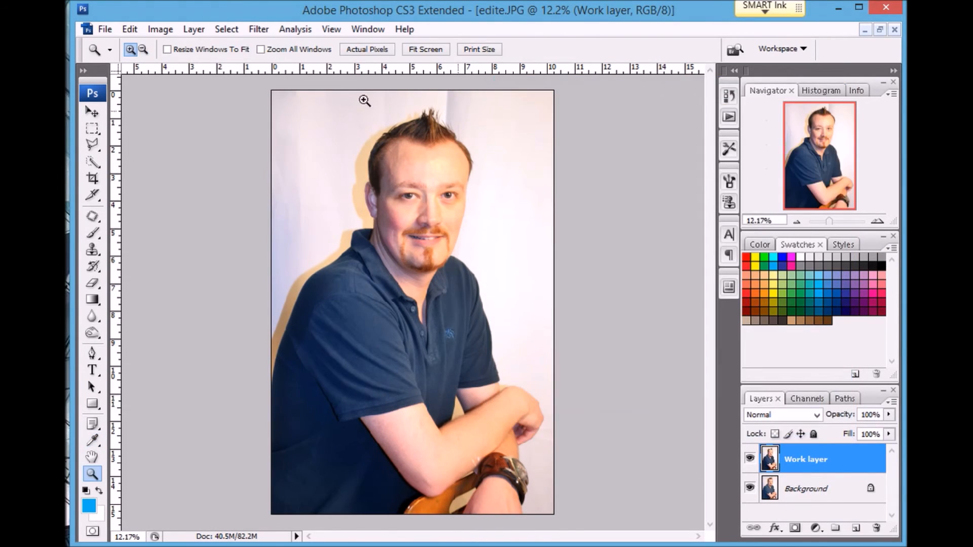
Save the layered portrait as a Photoshop PSD file named "pose 1 enhanced" with Maximize compatibility enabled
click(104, 30)
click(93, 217)
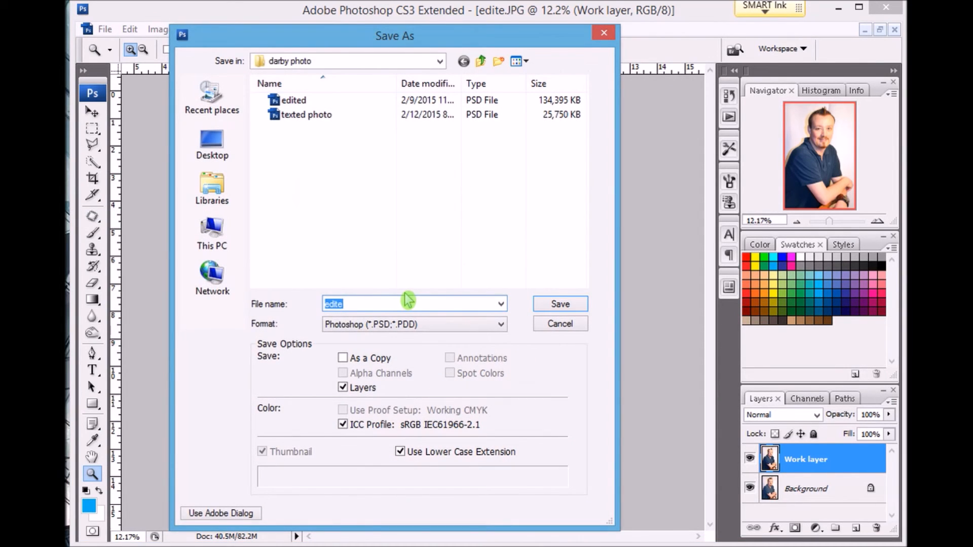
text(pose 1 en)
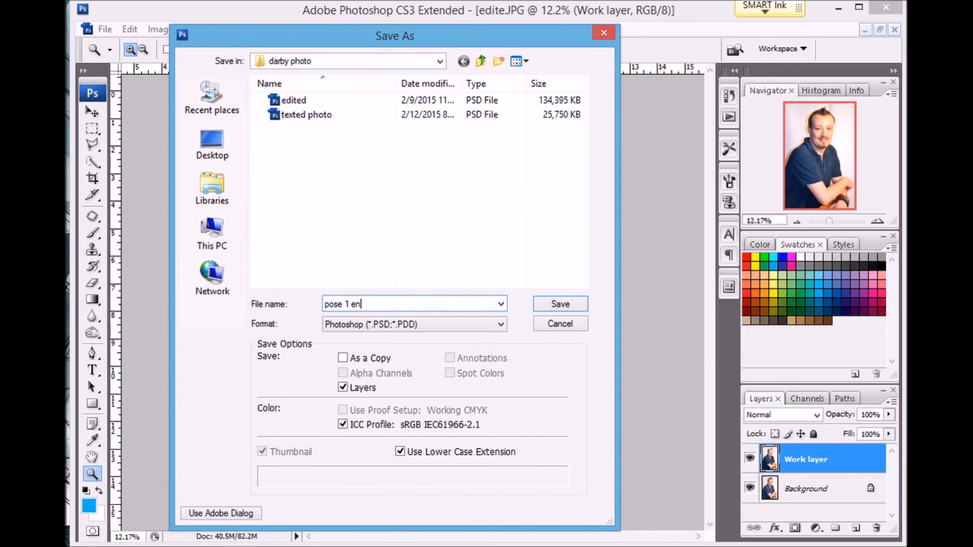
text(hanced)
click(566, 309)
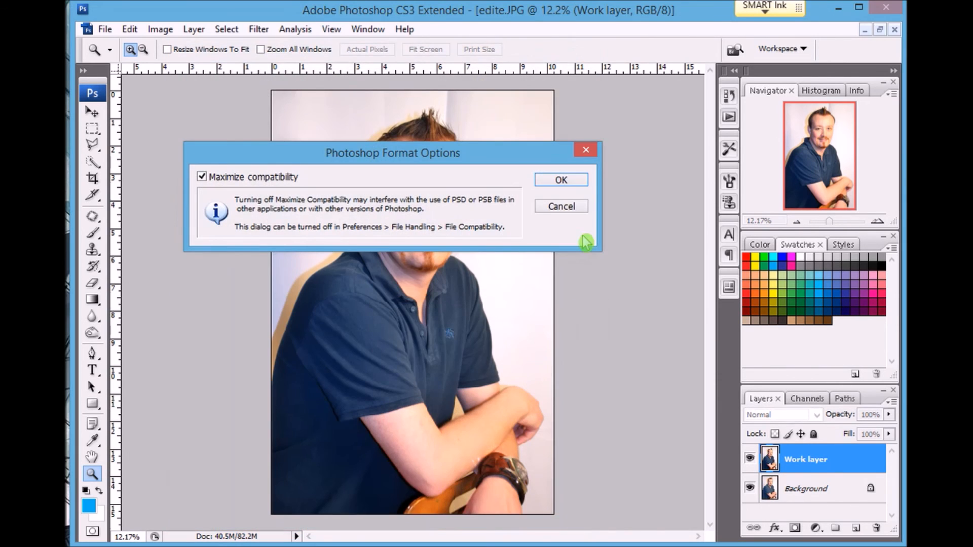
click(561, 181)
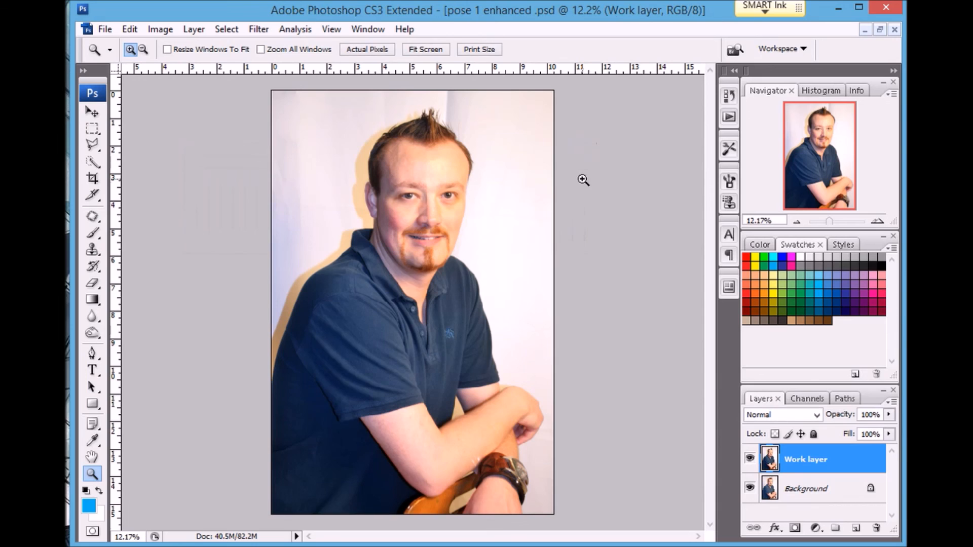